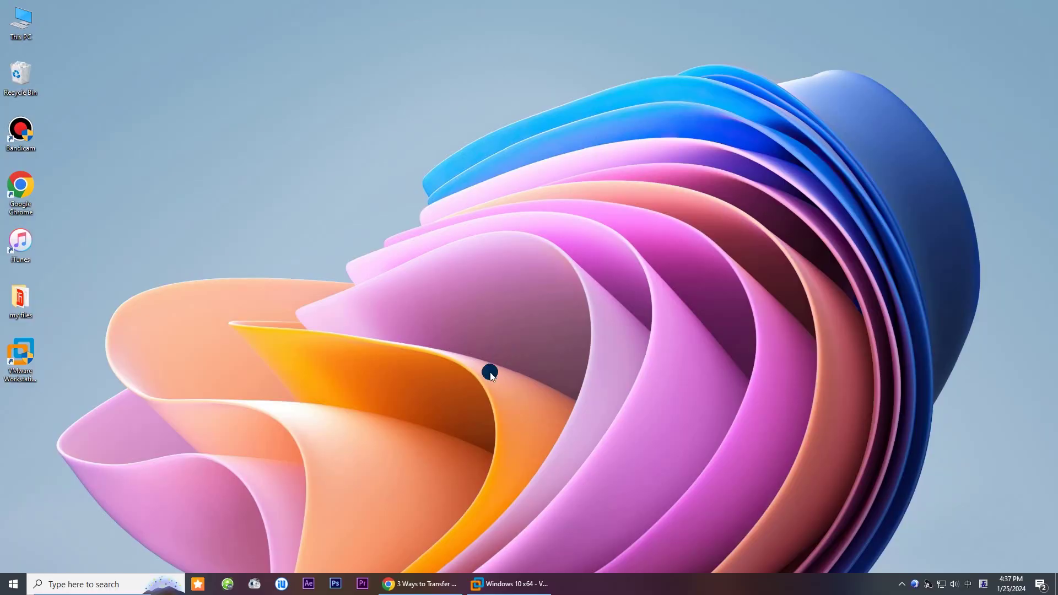
Step: With iCloud Photos enabled on the iPhone, bring up Windows Search on the PC
left_click(58, 584)
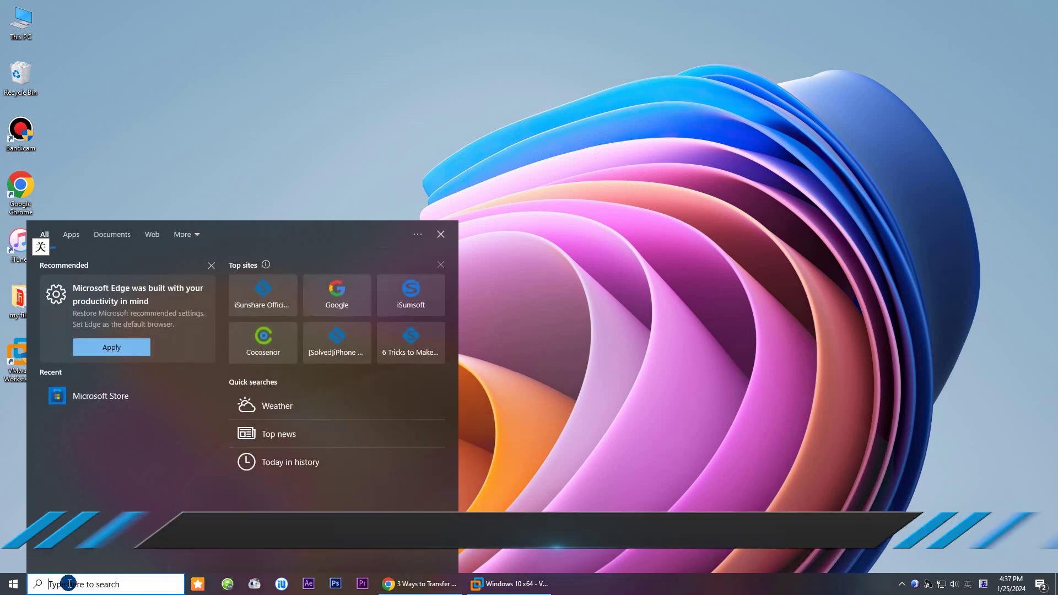
Step: Search Windows for 'ic' and launch the iCloud app from the results
type("icloud")
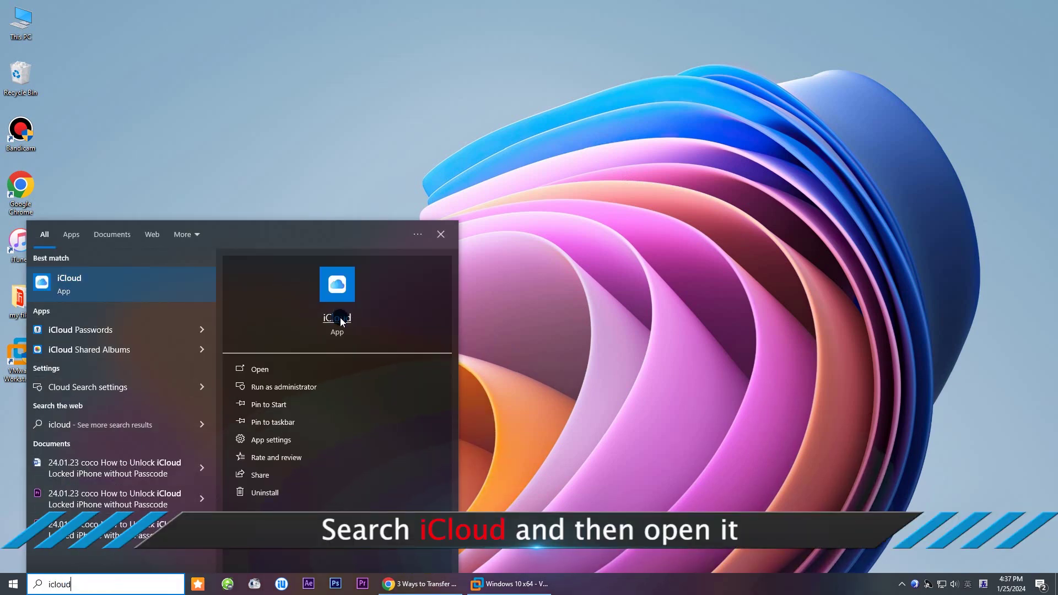
left_click(264, 369)
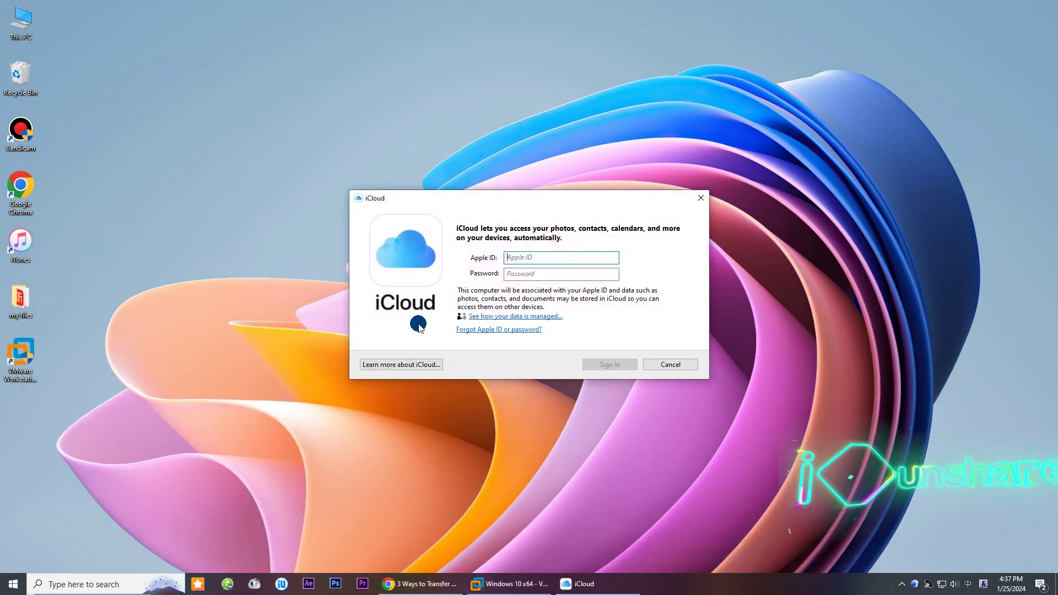
Step: Sign in to iCloud with the Apple ID and password, enabling iCloud Photos and Shared Albums
left_click(516, 257)
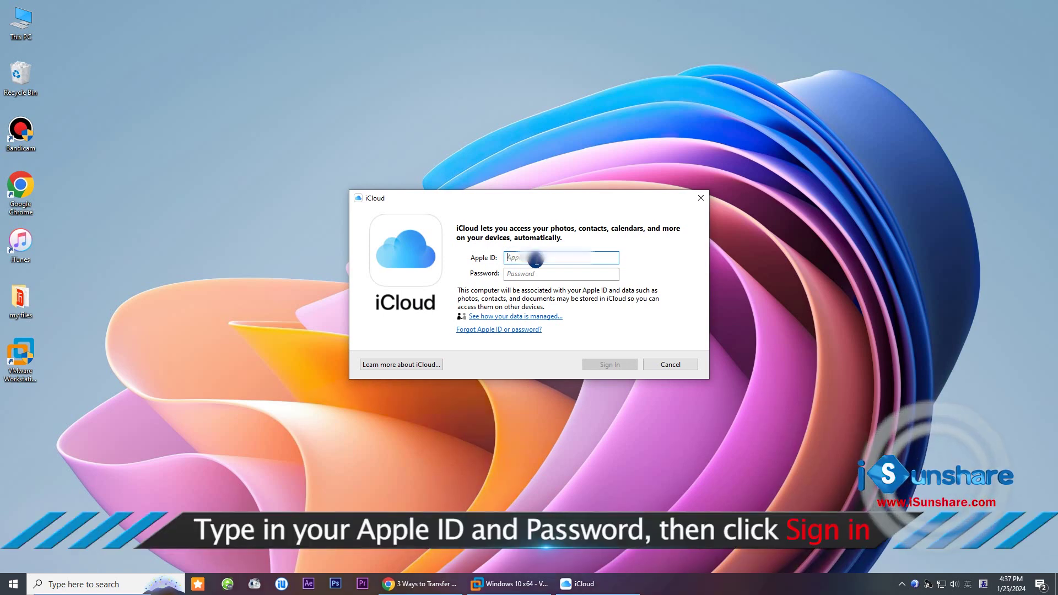
type("cm")
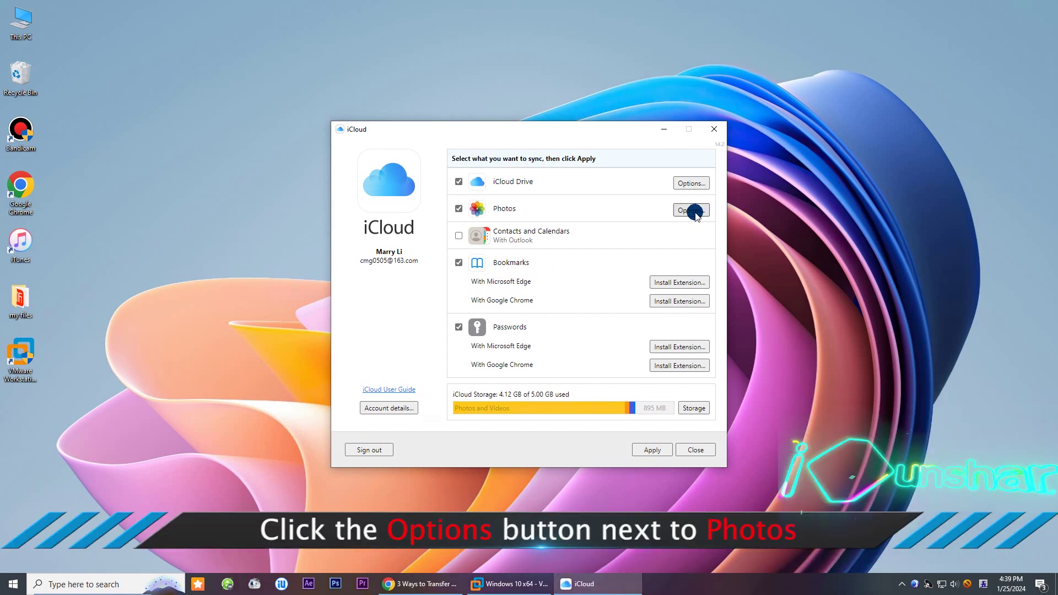
left_click(695, 214)
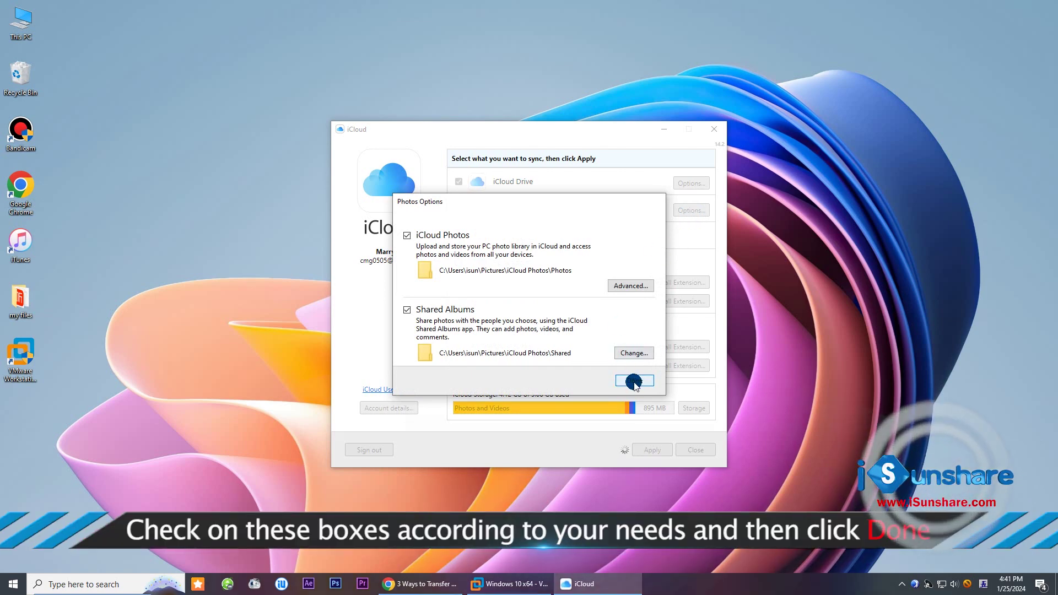
left_click(635, 381)
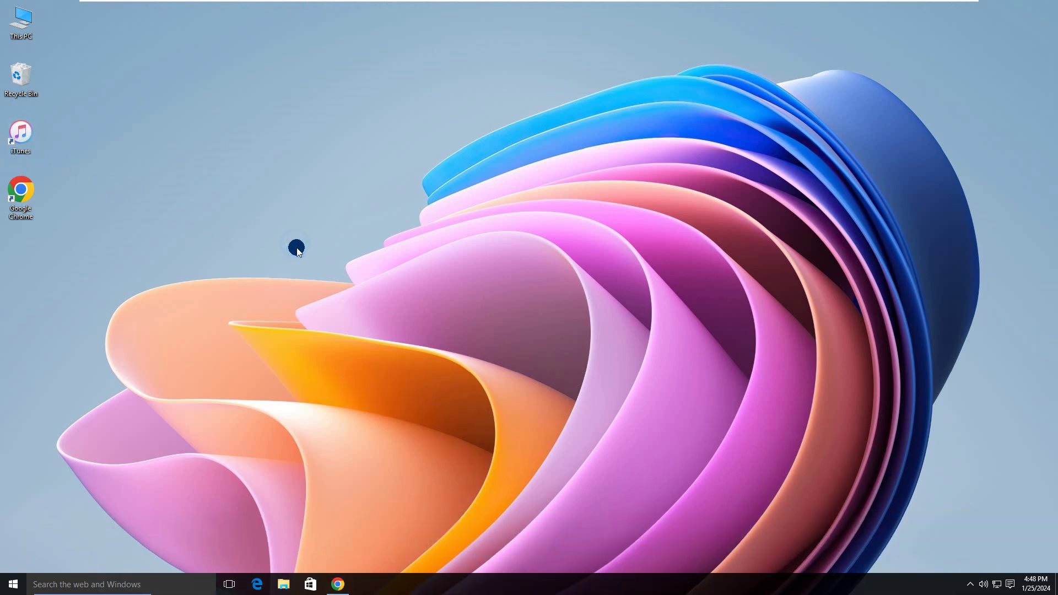
left_click(337, 585)
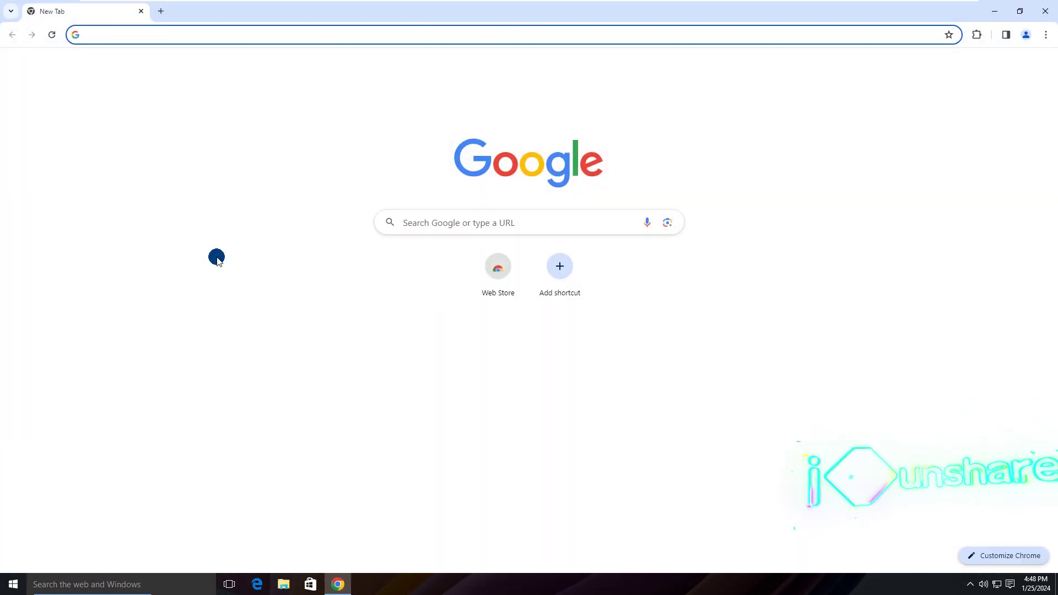
left_click(113, 35)
type("www.is")
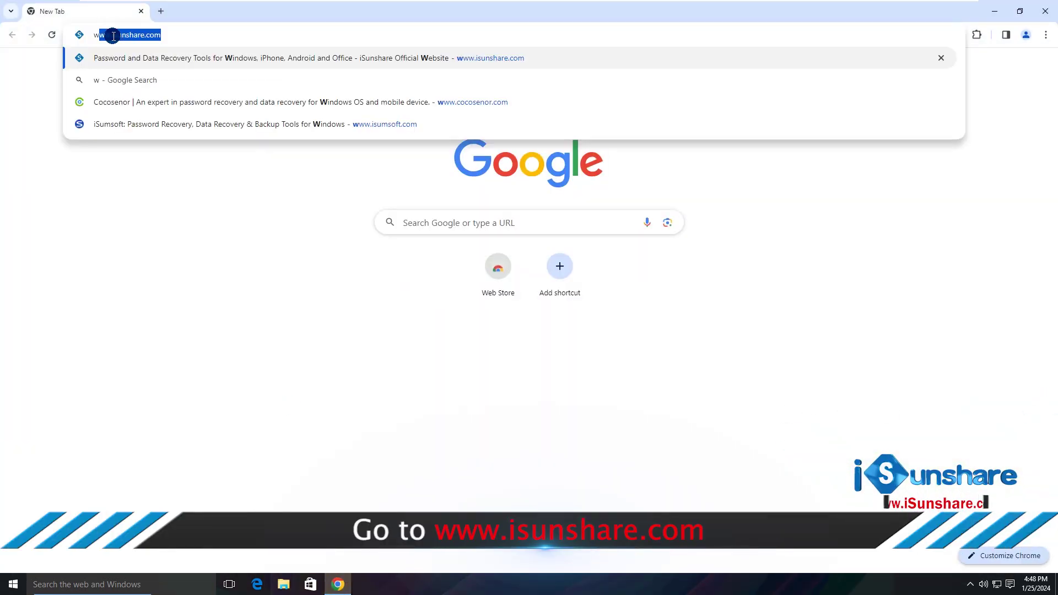
type("unshare.com")
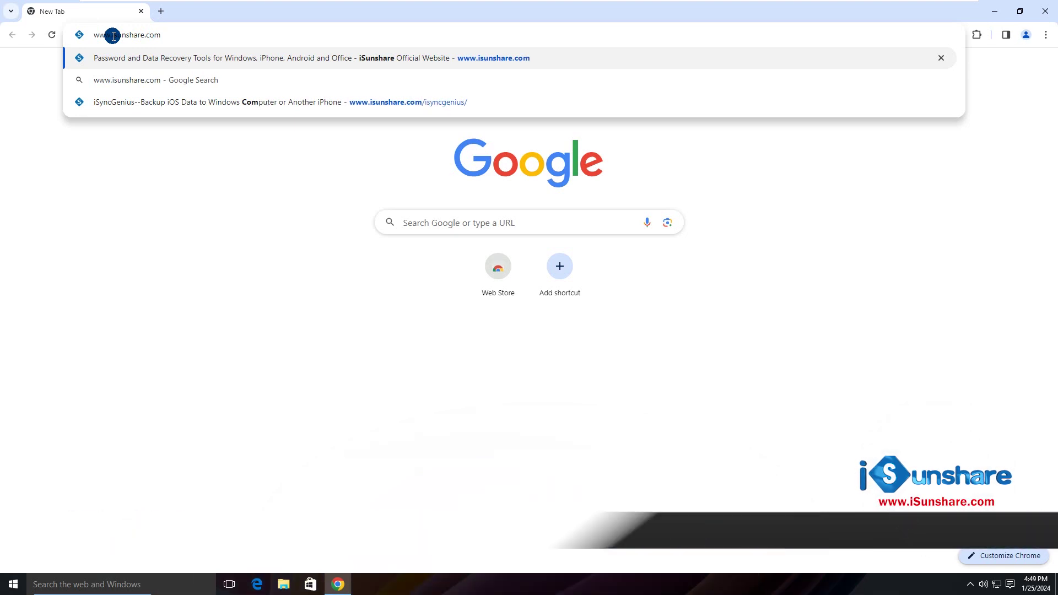
key("Return")
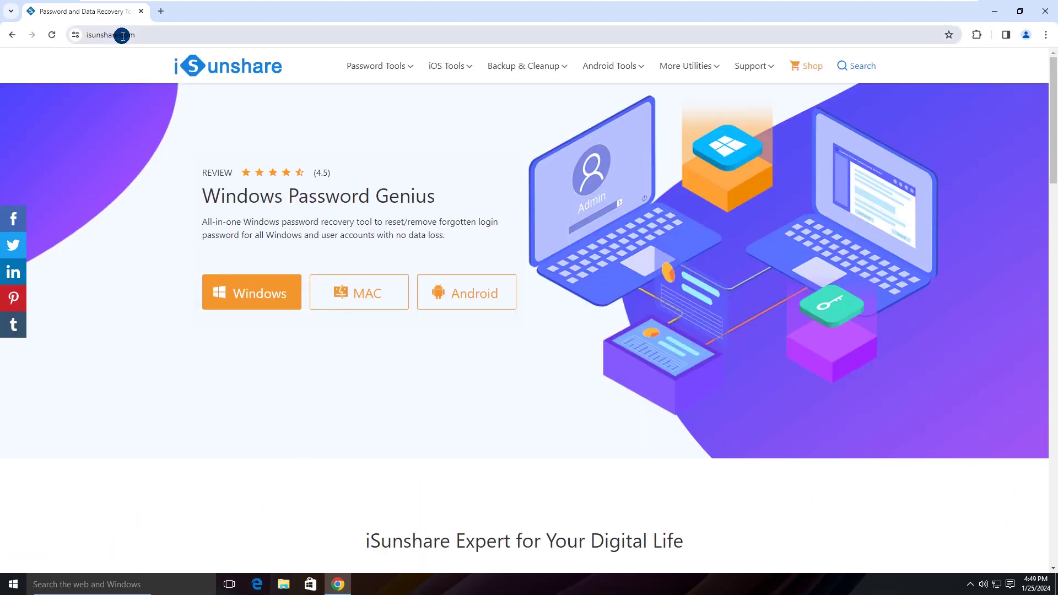
mouse_move(449, 71)
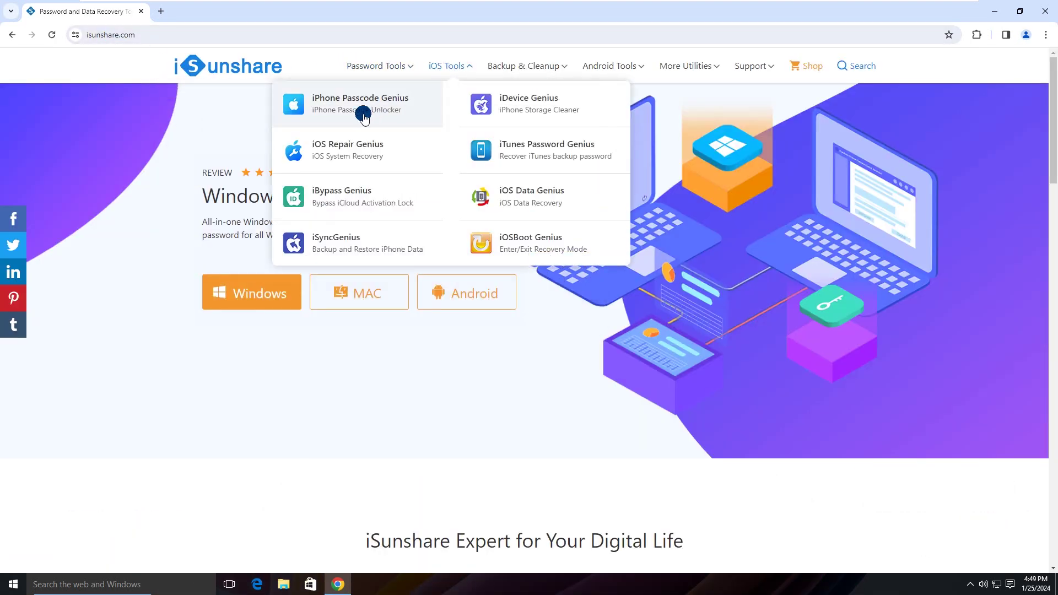
left_click(341, 242)
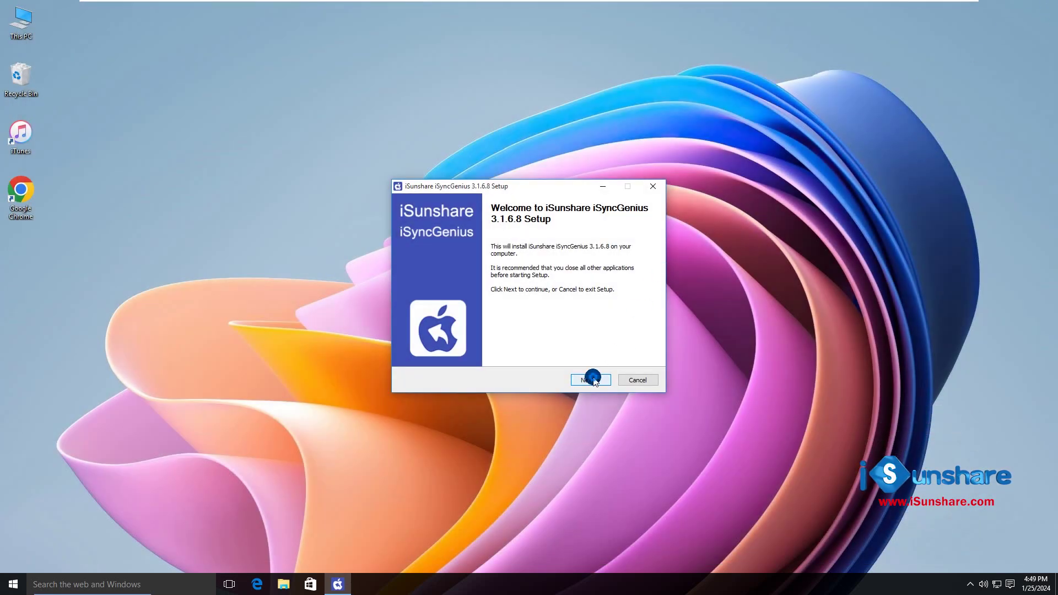
Step: Complete the iSyncGenius 3.1.6.8 setup wizard with defaults and launch the app
left_click(591, 380)
left_click(590, 380)
left_click(590, 379)
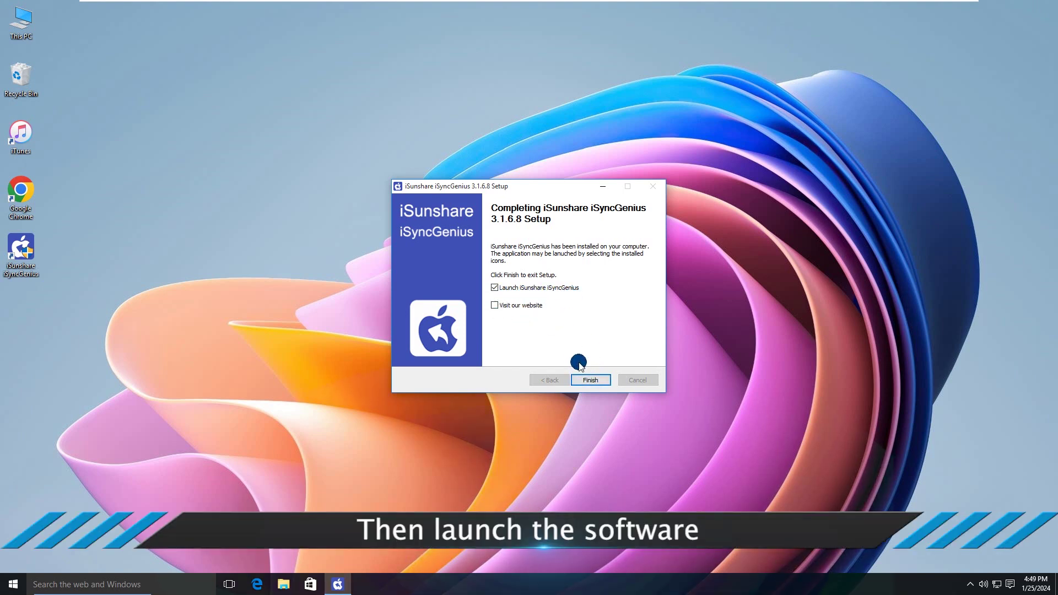
left_click(591, 380)
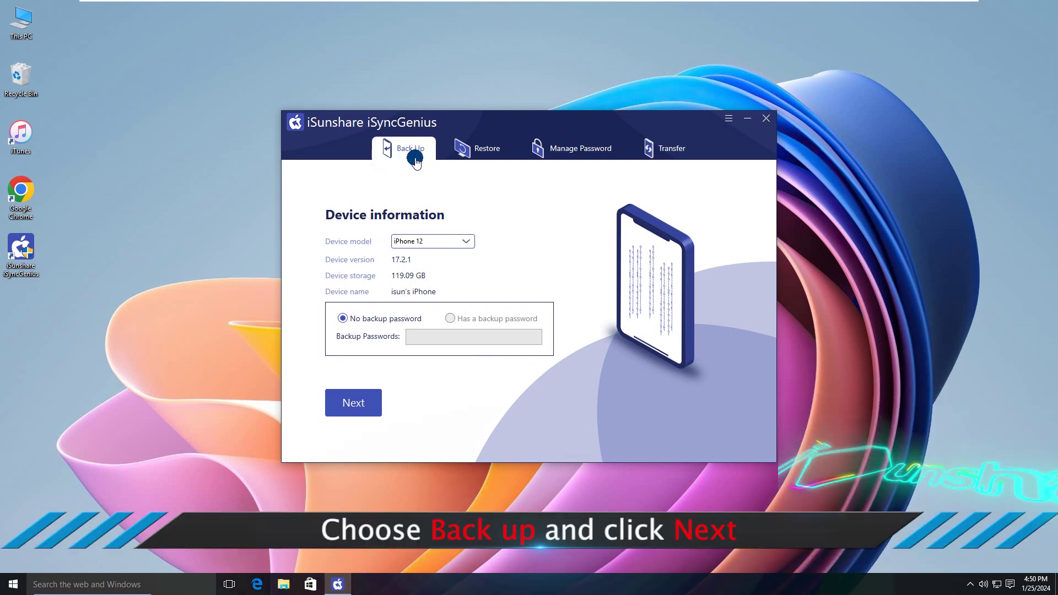
Step: Choose Classified backup and untick Contacts and Calendars, keeping only Picture (8 items, 414 MB)
left_click(347, 407)
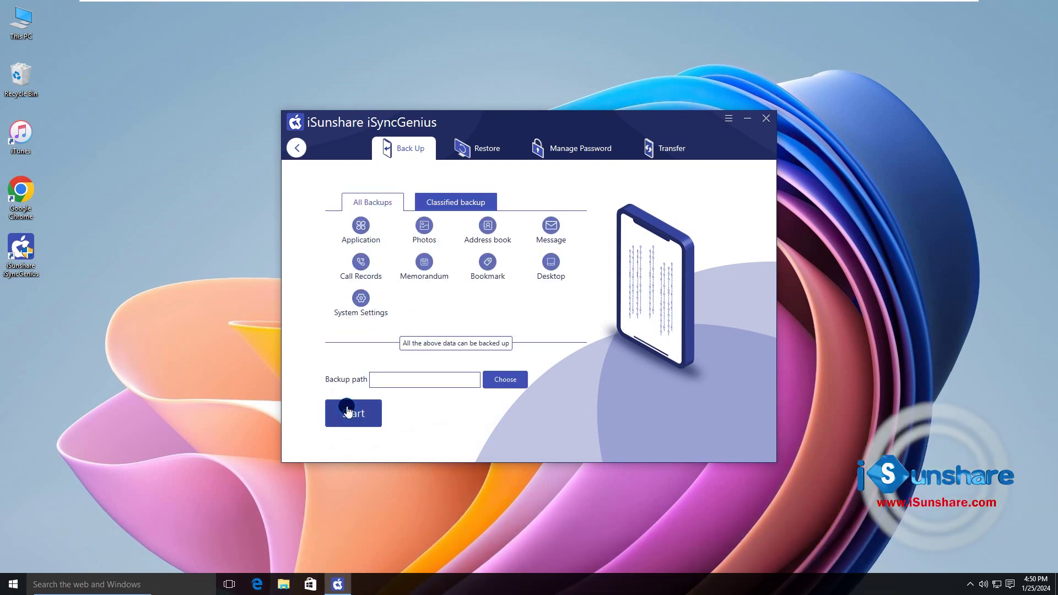
left_click(458, 202)
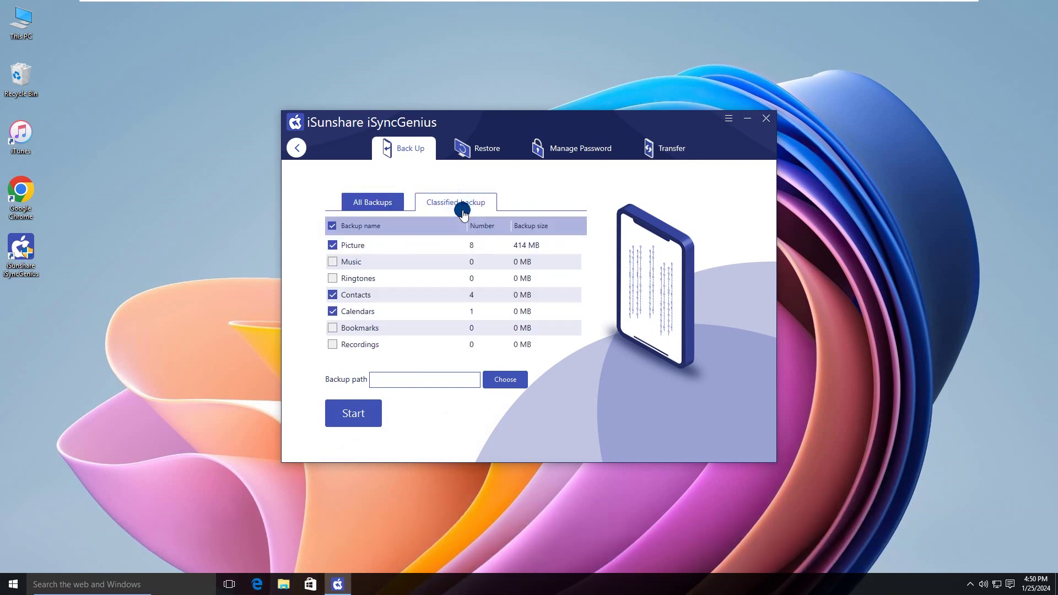
left_click(333, 295)
left_click(332, 311)
left_click(333, 246)
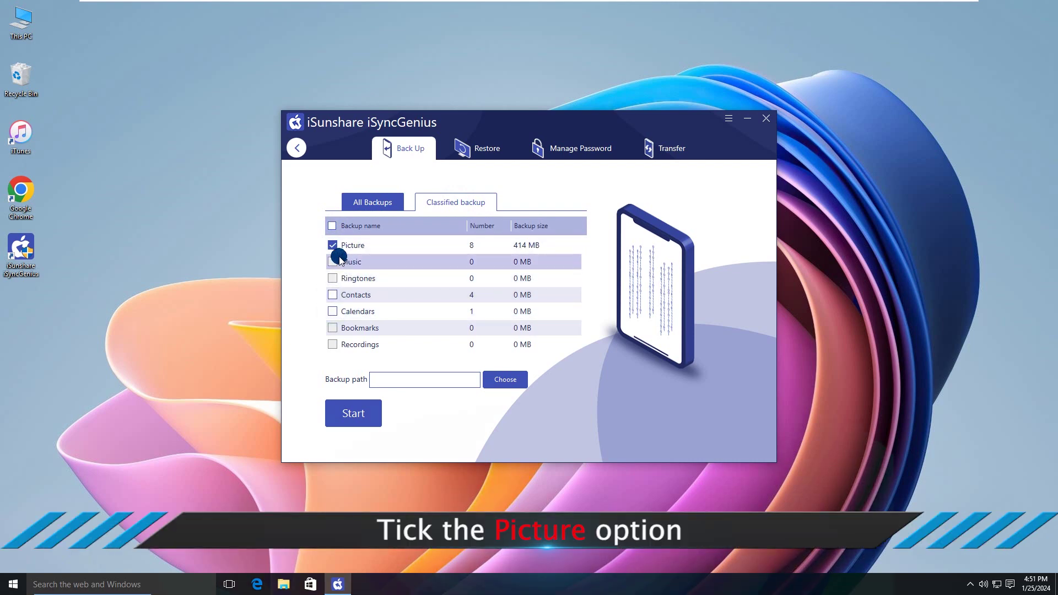
left_click(333, 248)
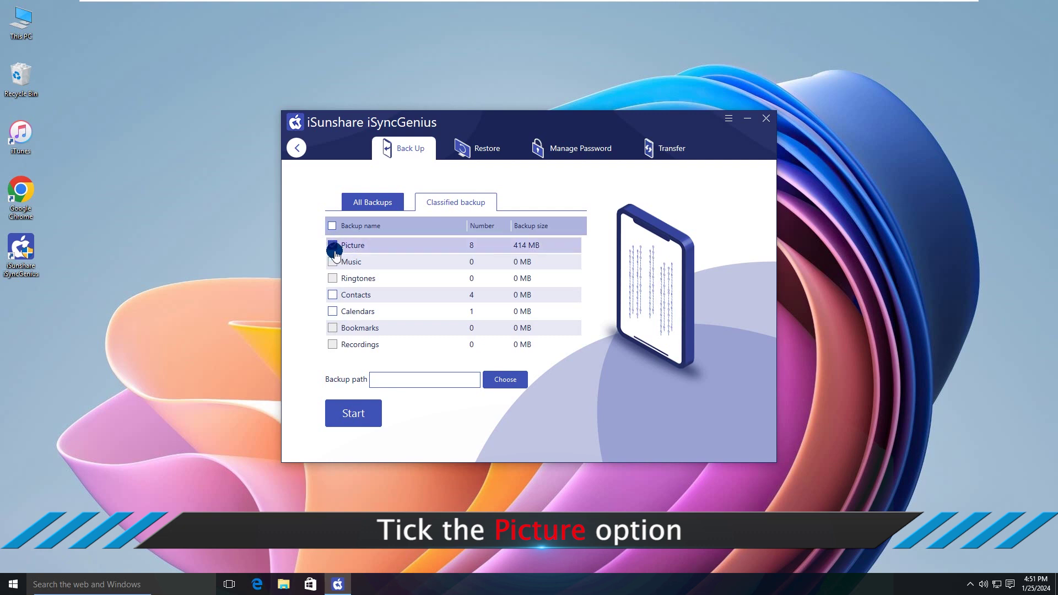
Step: Set New Volume (E:) as the backup location, back up the pictures, and close the success screen
left_click(505, 380)
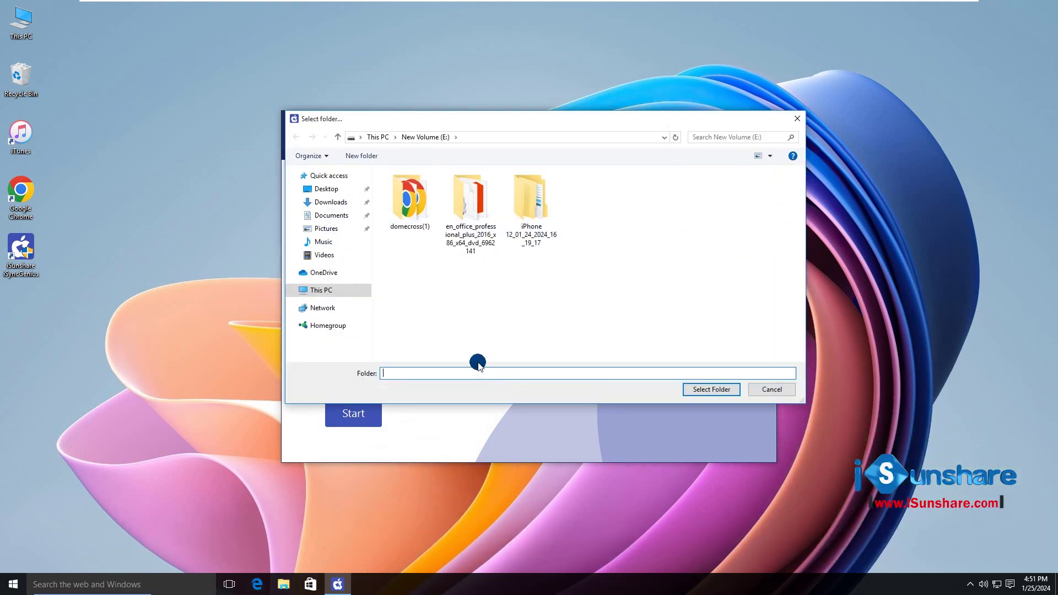
left_click(327, 292)
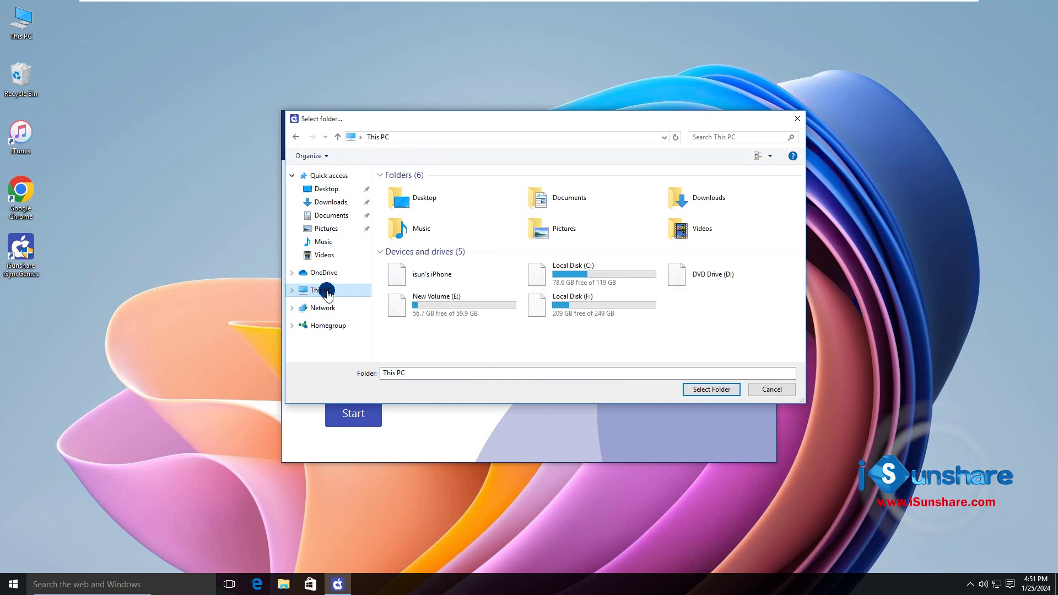
double_click(456, 303)
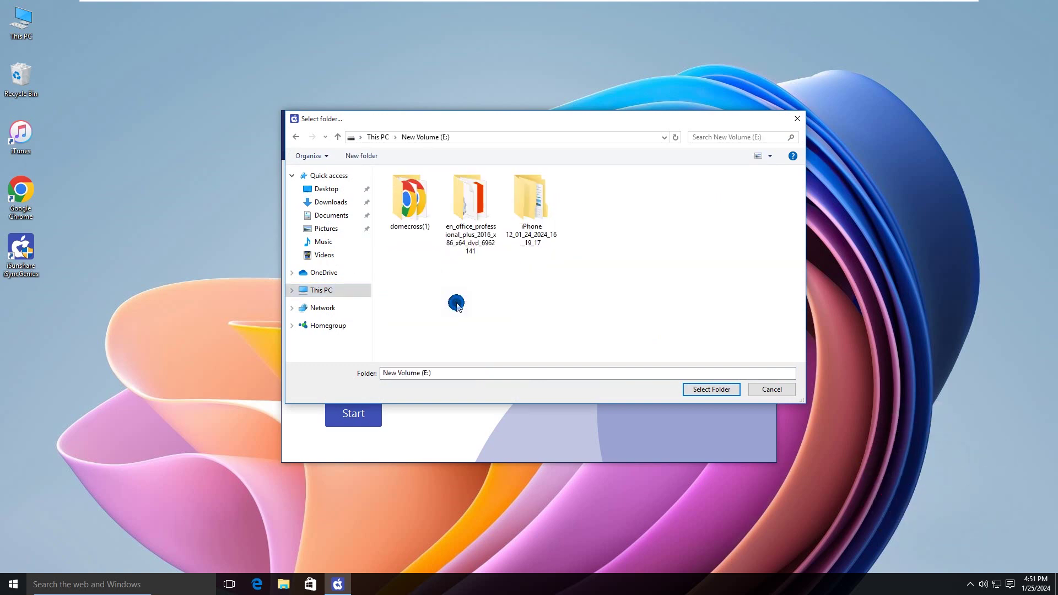
left_click(713, 388)
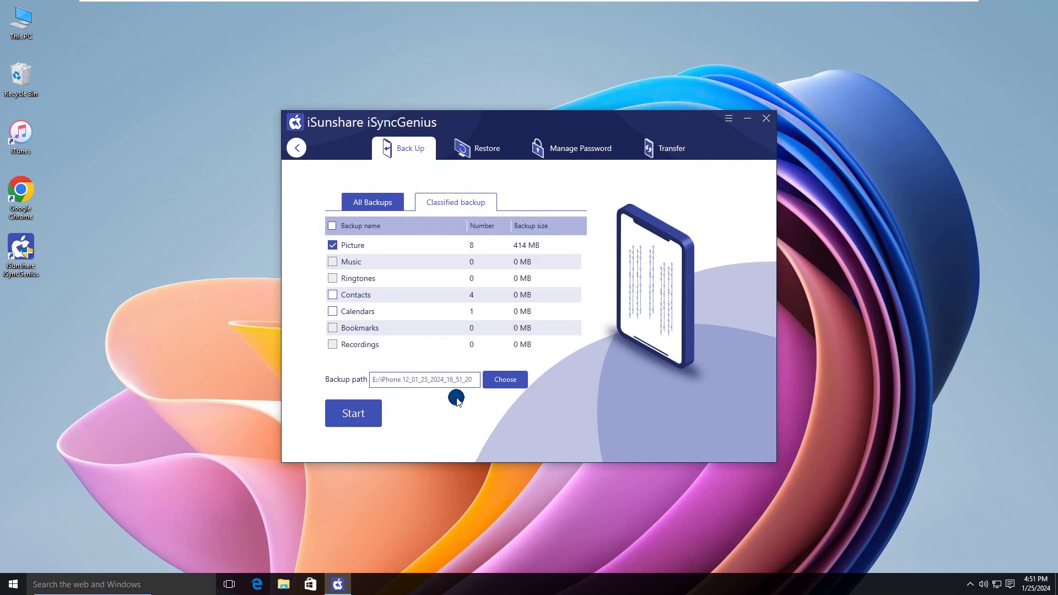
left_click(354, 414)
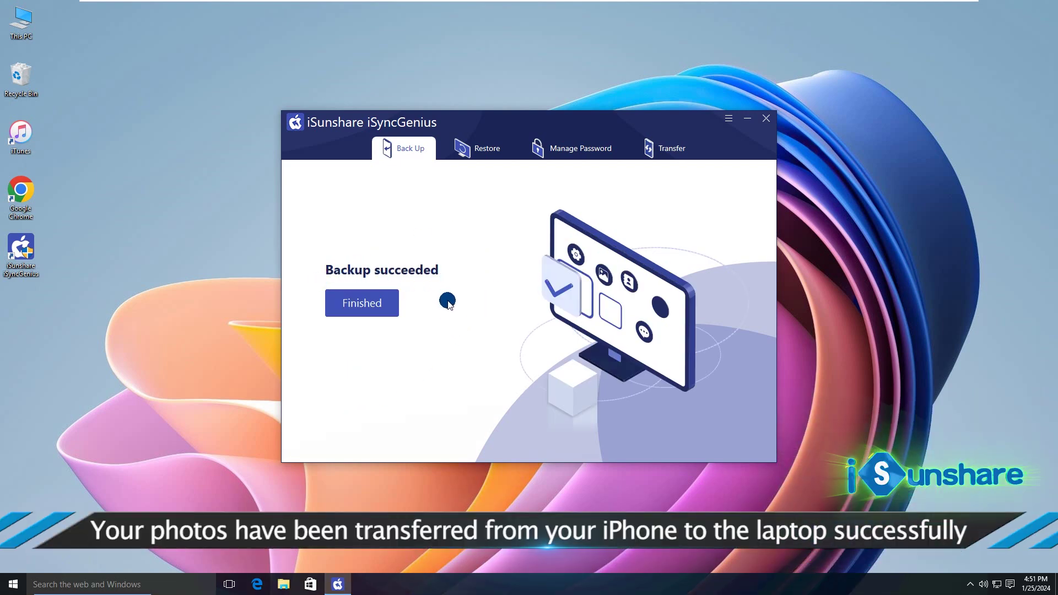
left_click(362, 309)
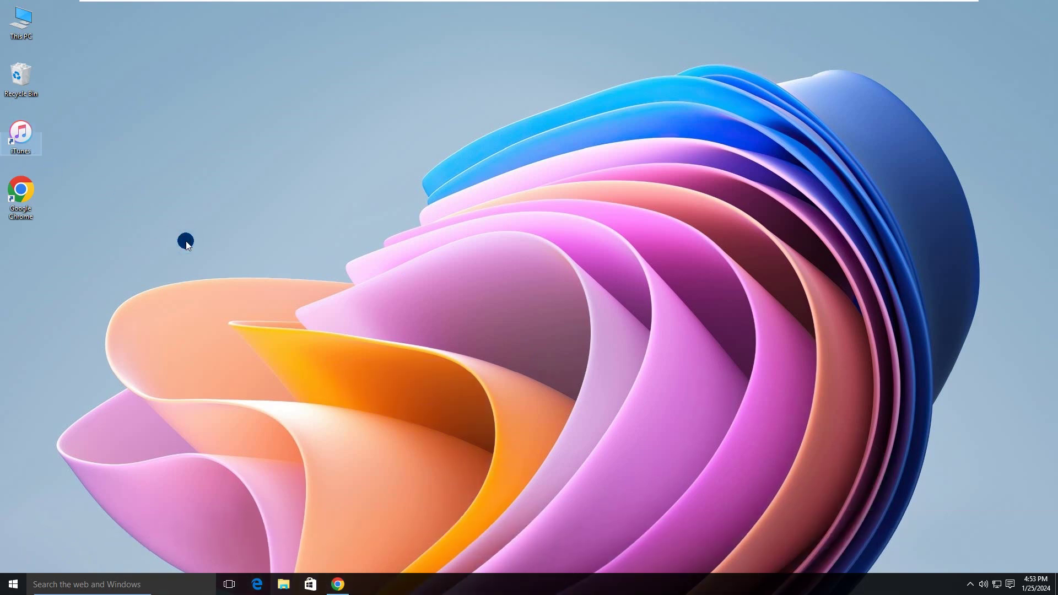
left_click(341, 585)
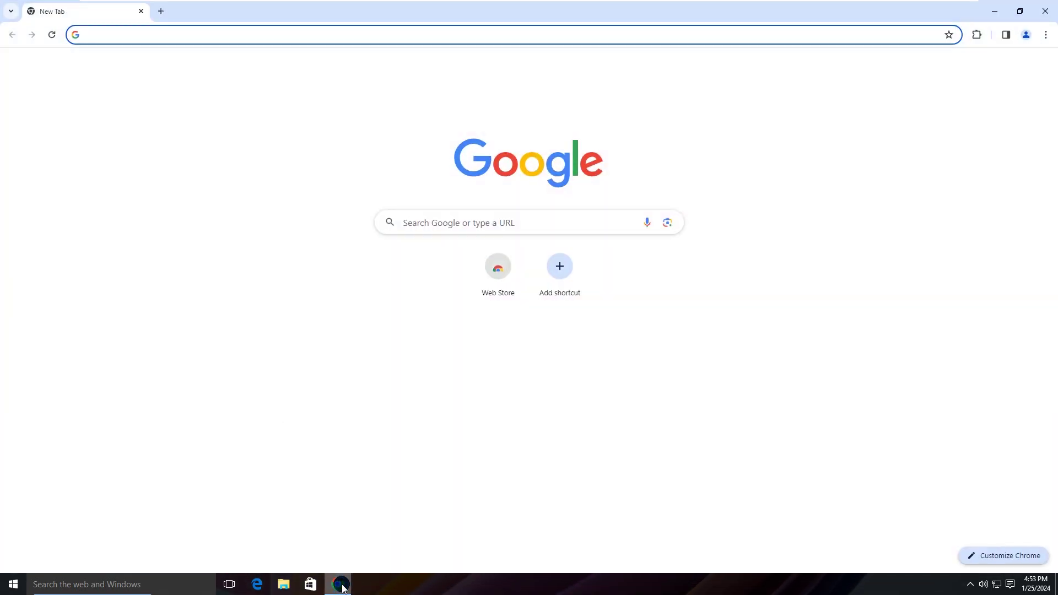
left_click(134, 34)
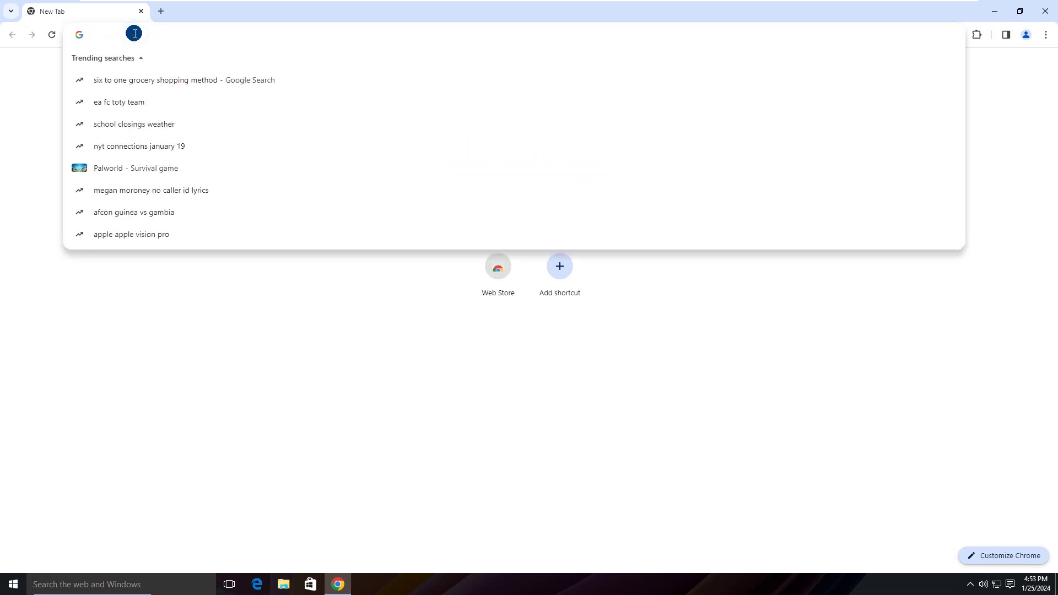
type("www.isuns")
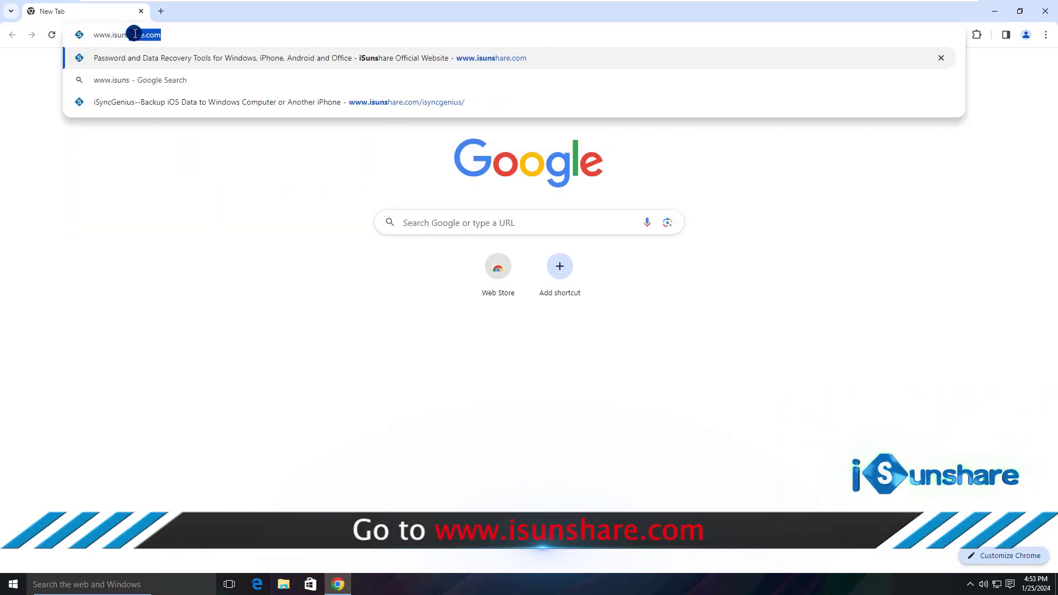
type("hare.com")
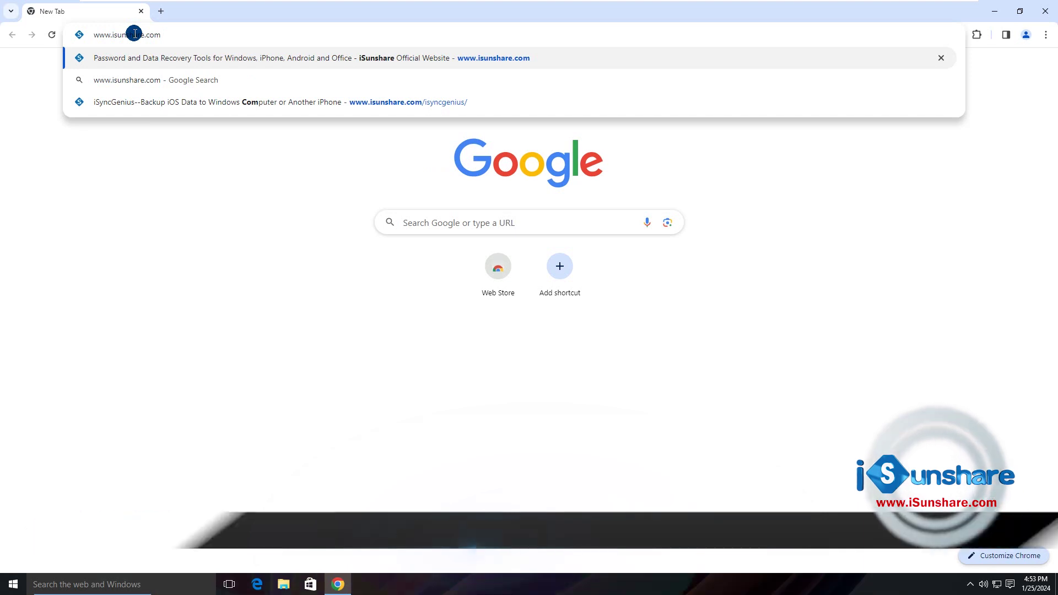
key("Return")
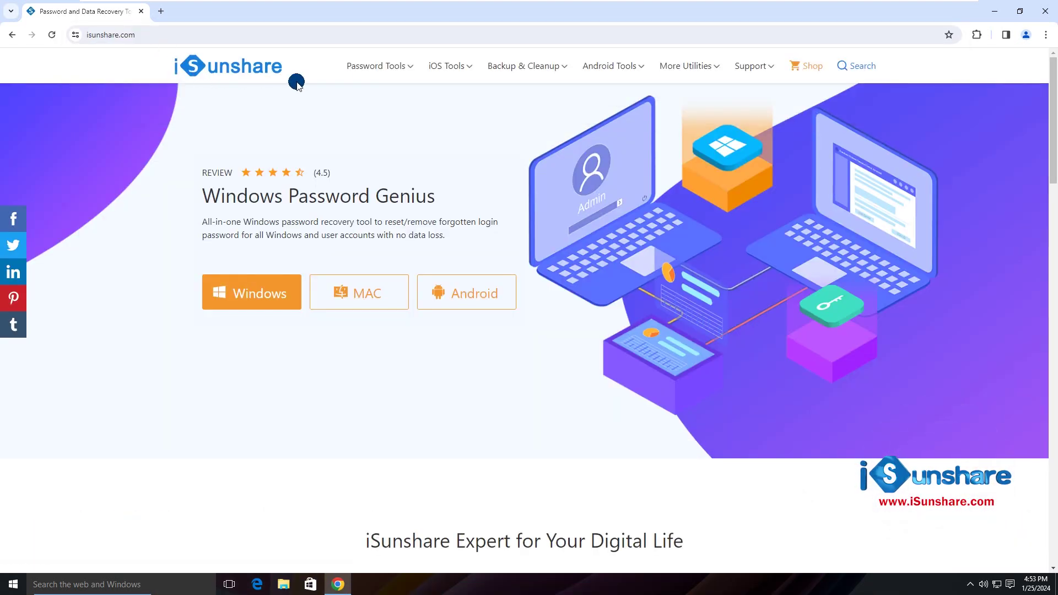
mouse_move(441, 66)
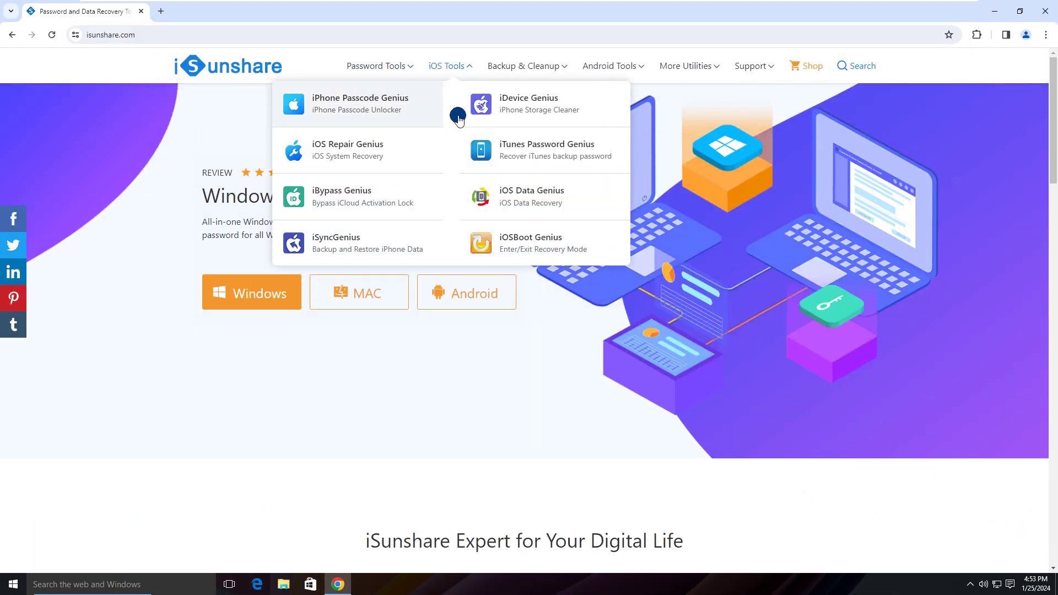
left_click(529, 104)
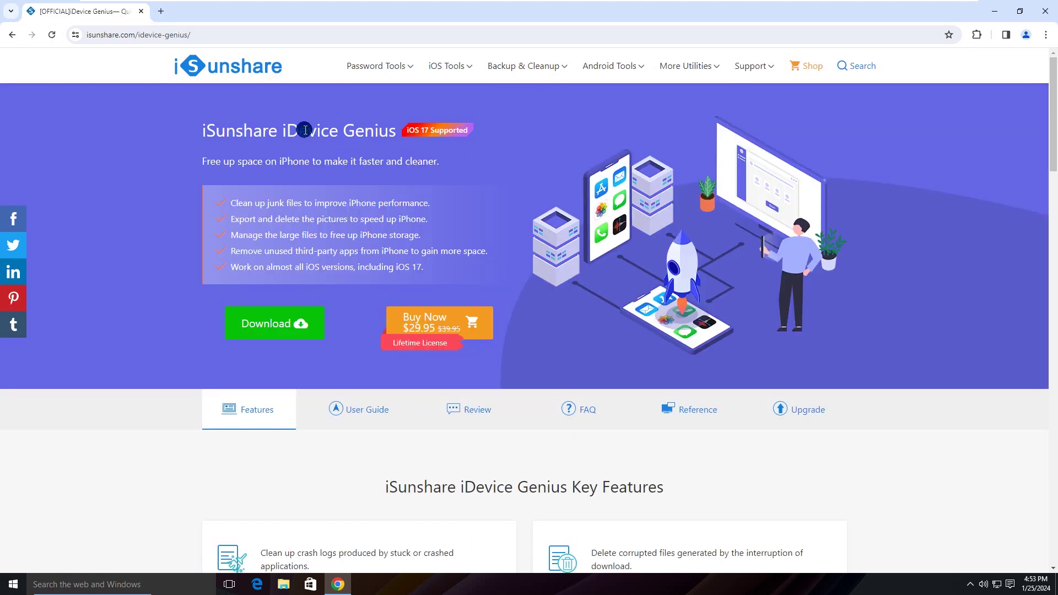
left_click(268, 325)
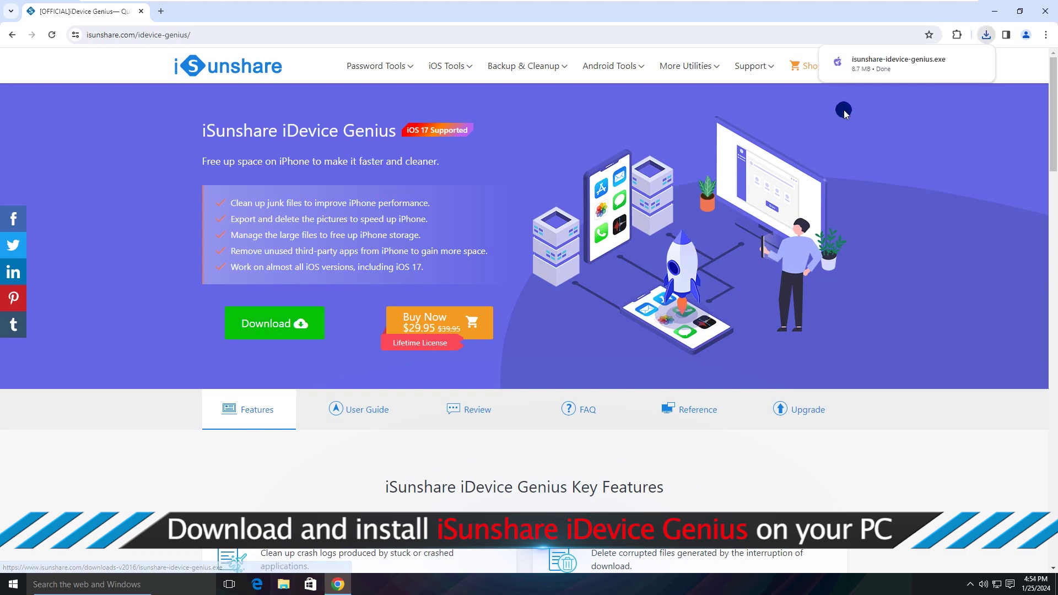
Step: Install iDevice Genius 3.1.6.1 with default settings, skipping the website visit, and launch it
left_click(869, 64)
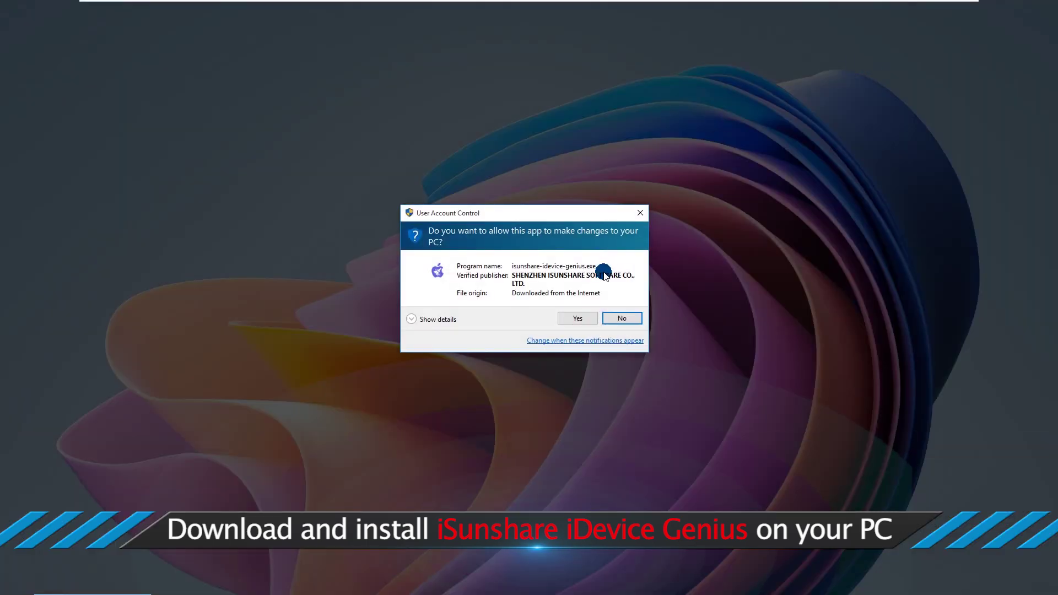
left_click(576, 318)
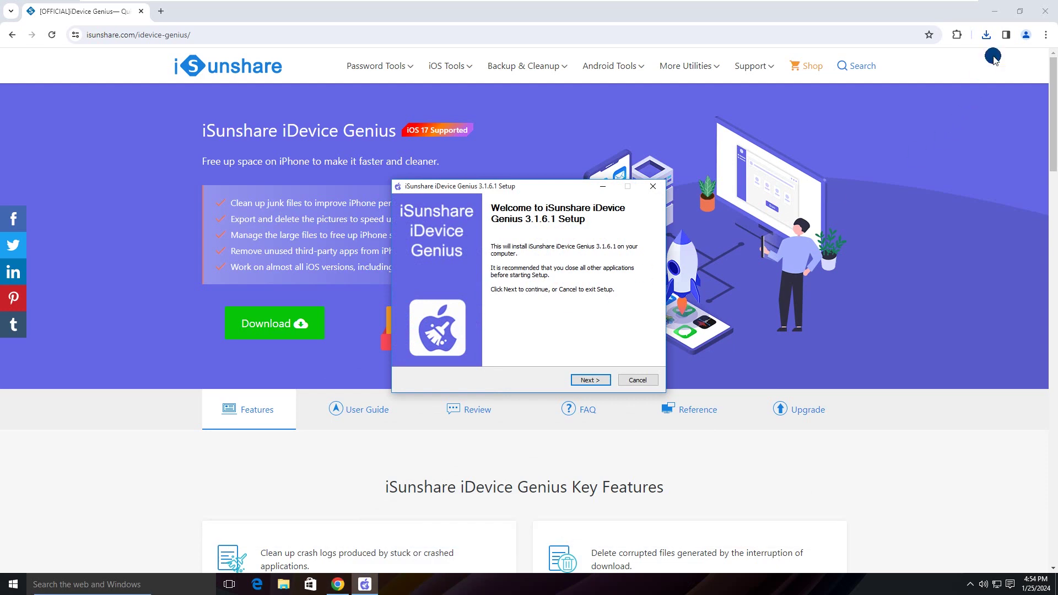
left_click(1042, 10)
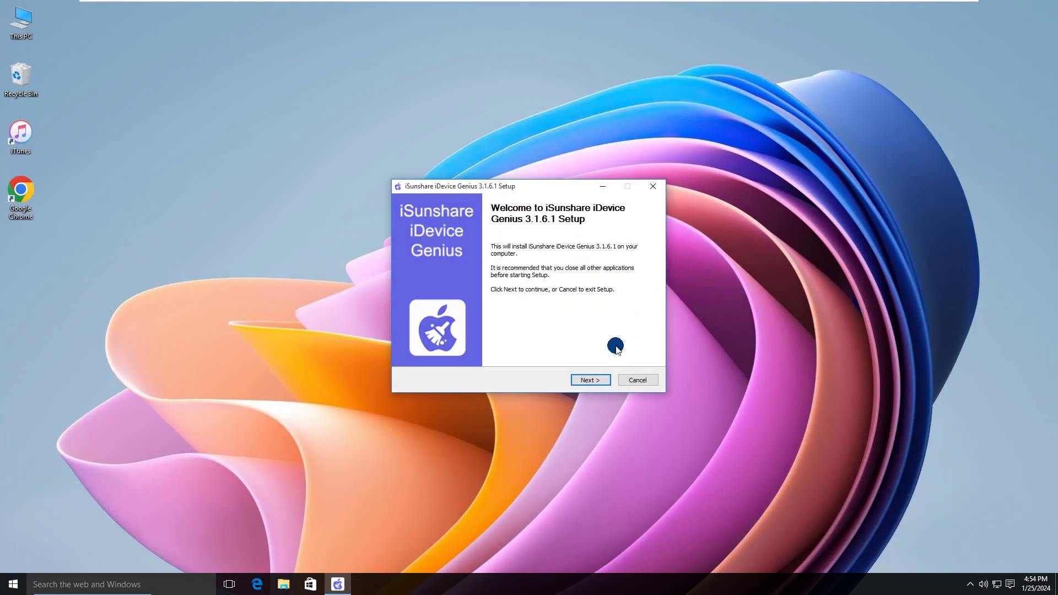
left_click(592, 379)
left_click(592, 380)
left_click(591, 379)
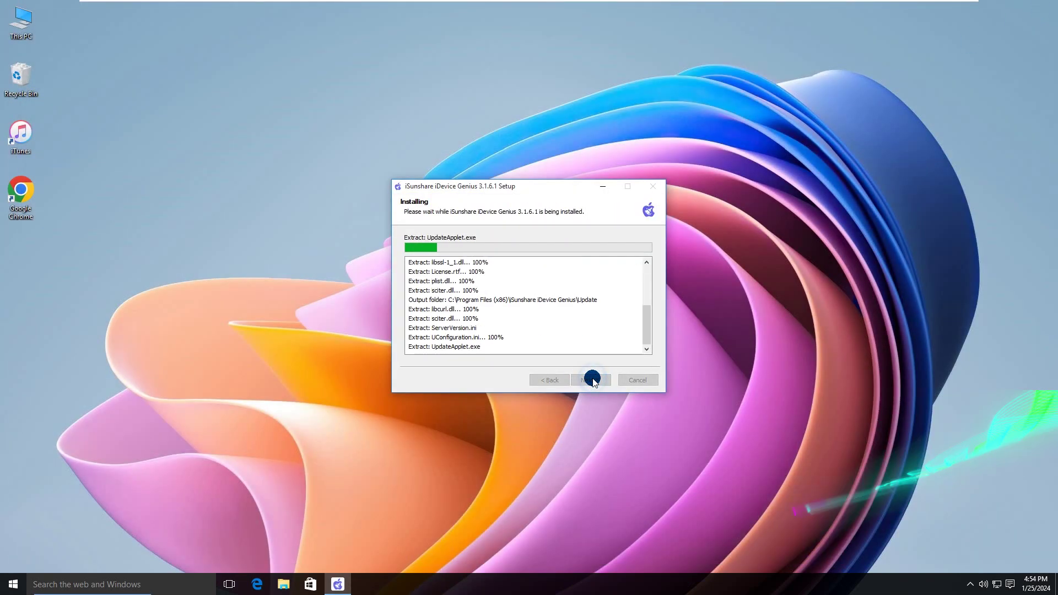
left_click(493, 305)
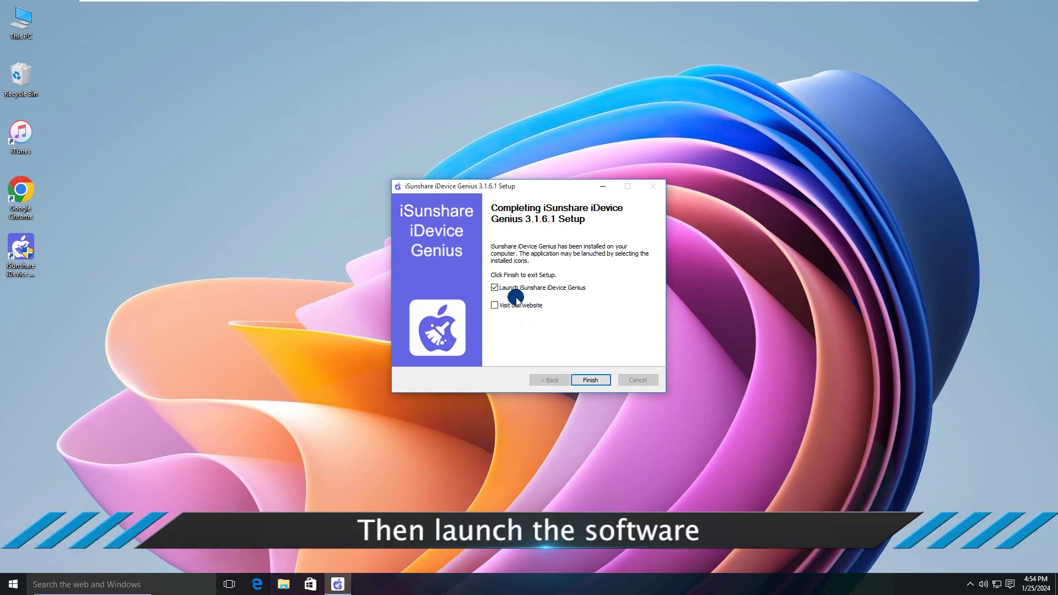
left_click(590, 380)
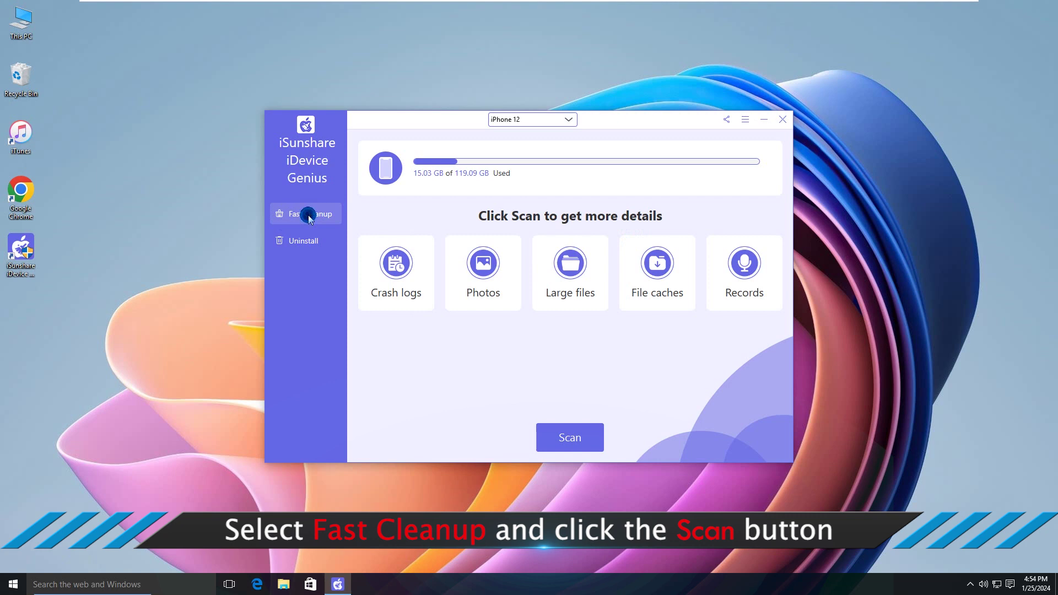
Step: Run a Fast Cleanup scan of the iPhone 12 (846.42 MB found) and open its Pictures list
left_click(587, 442)
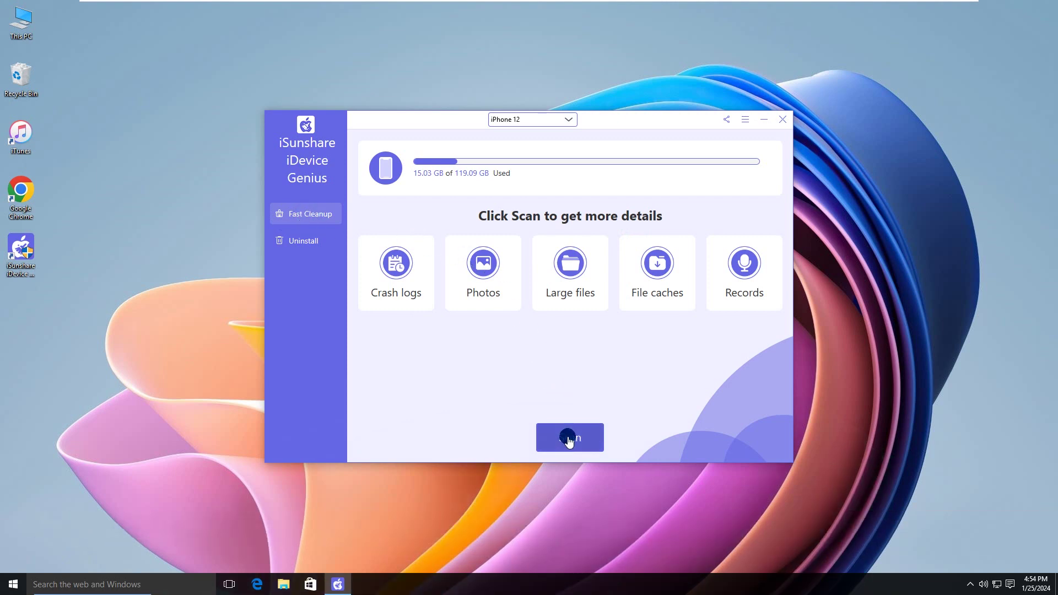
left_click(569, 440)
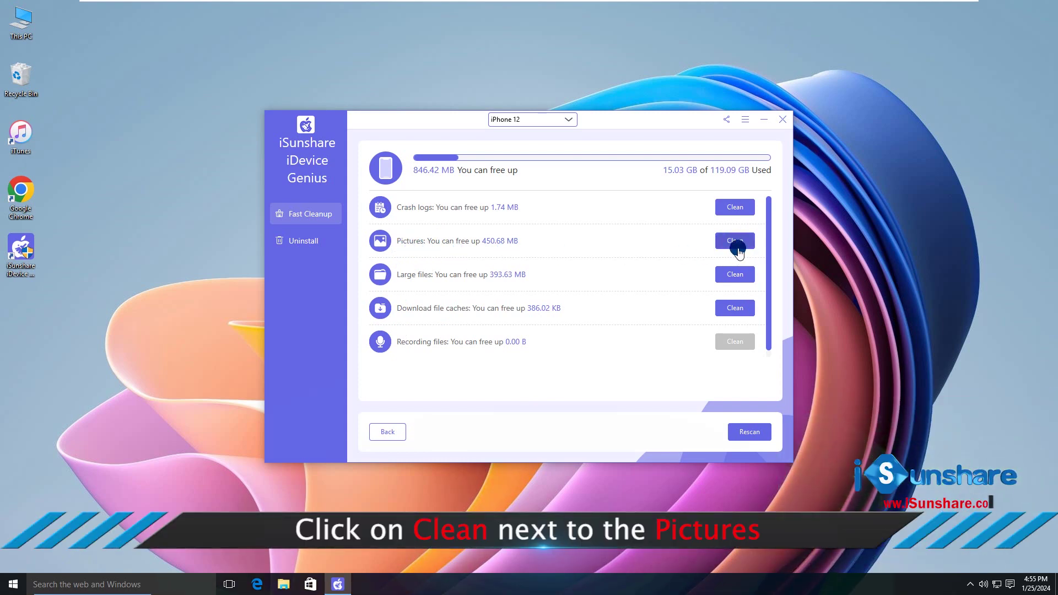
left_click(735, 241)
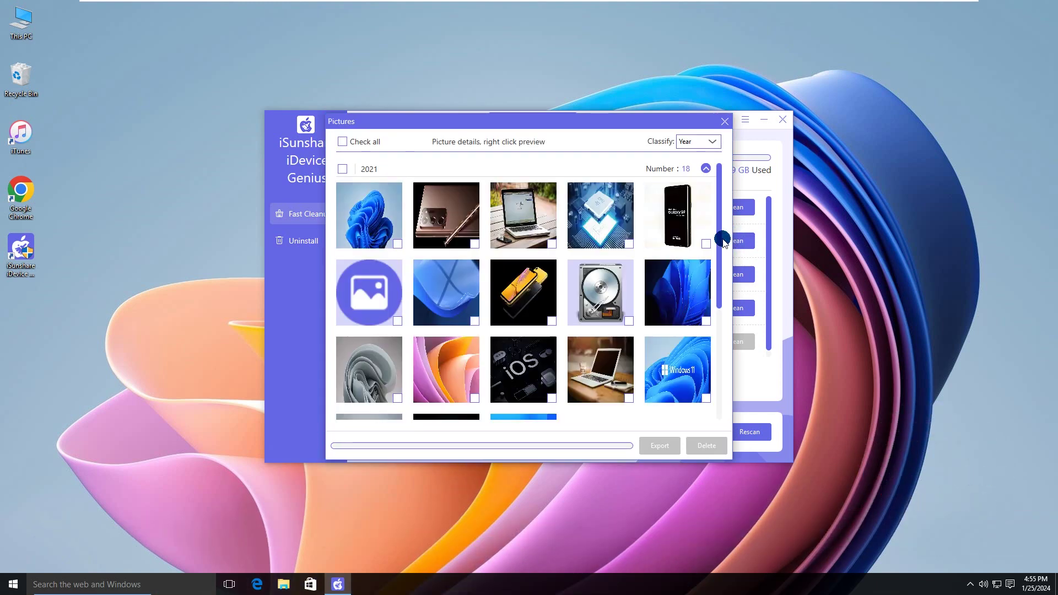
Step: Tick Check all so every picture, including the 2021, 2023 and 2019 groups, is selected, then start exporting
scroll(530, 250, "down", 3)
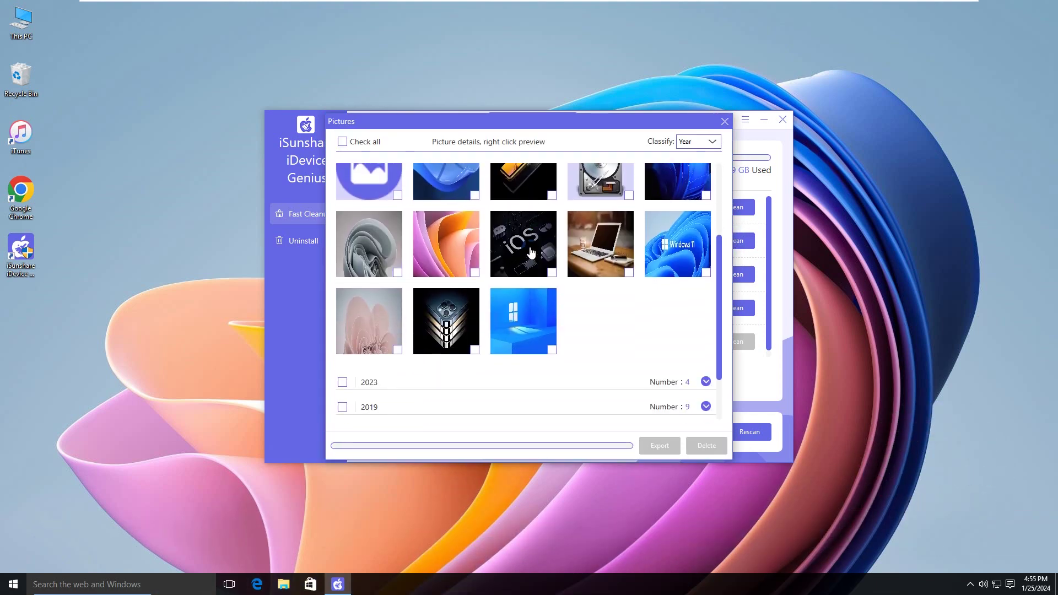
scroll(372, 266, "up", 3)
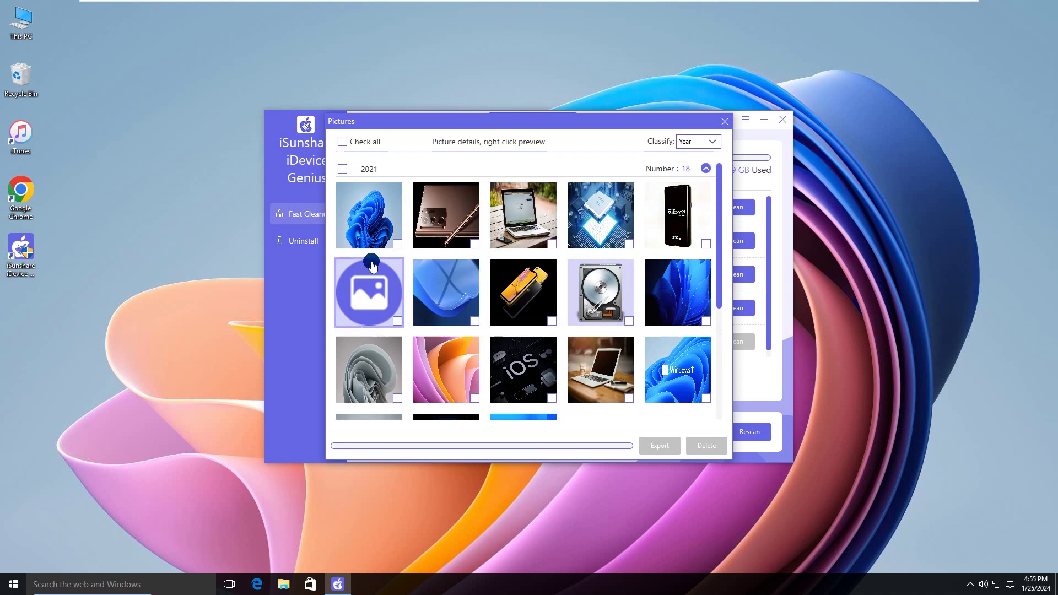
left_click(341, 142)
scroll(552, 279, "down", 5)
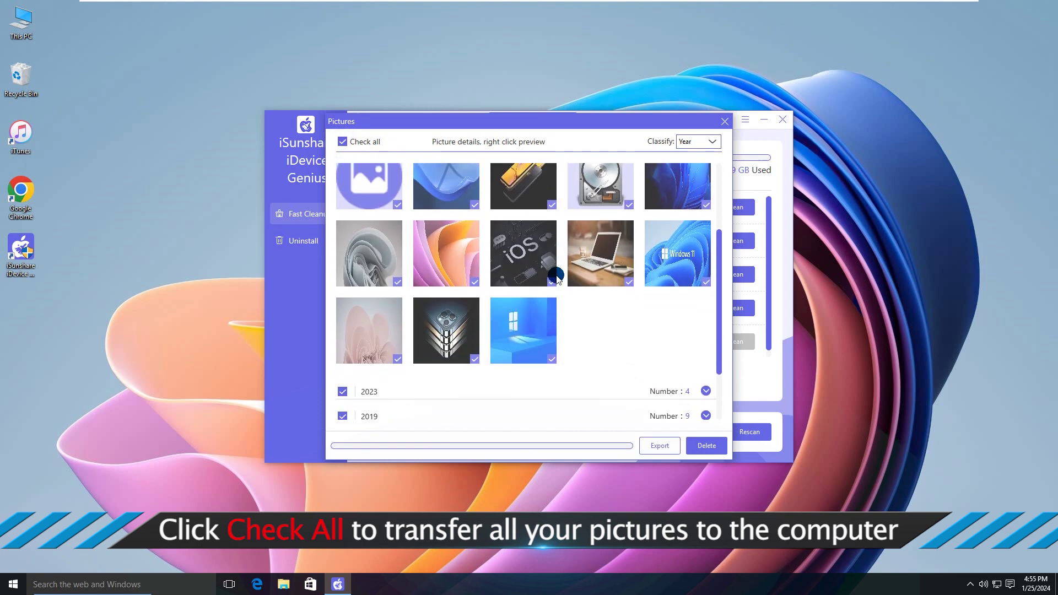
scroll(553, 278, "up", 5)
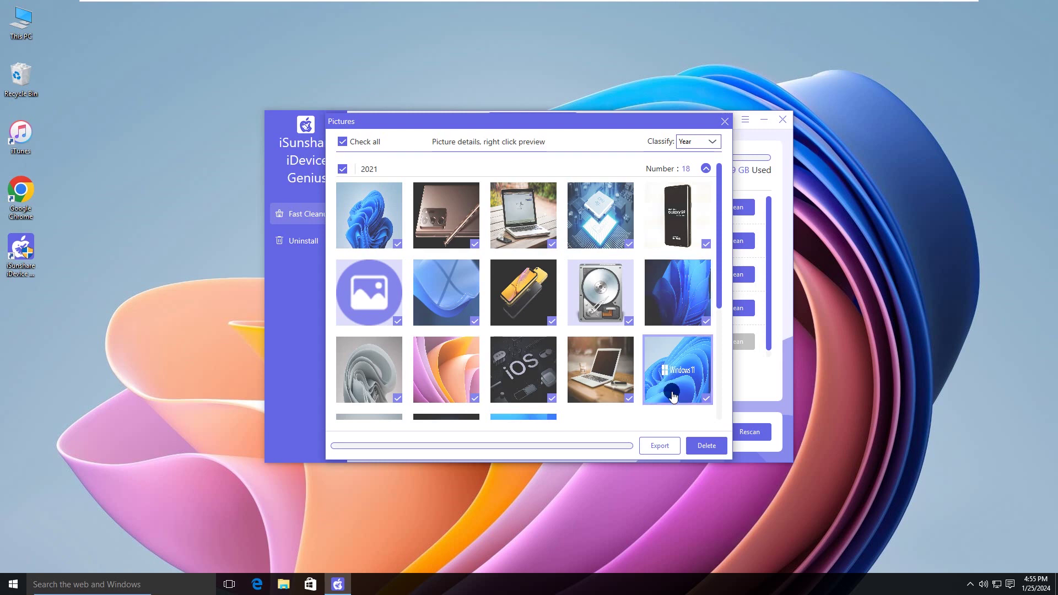
left_click(650, 449)
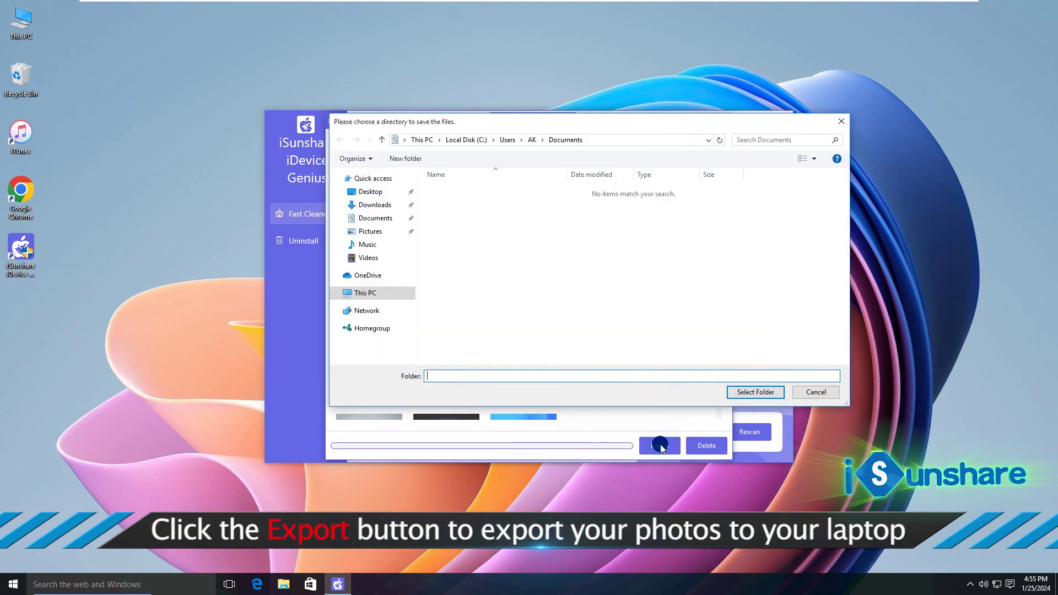
Step: Choose New Volume (E:) under This PC as the export destination folder
left_click(370, 293)
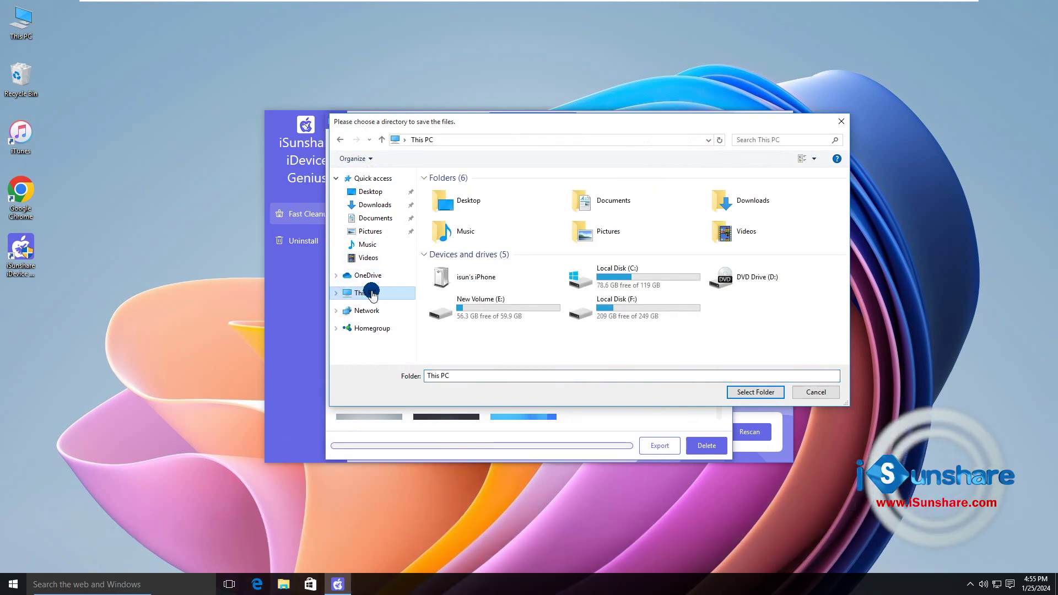
double_click(494, 303)
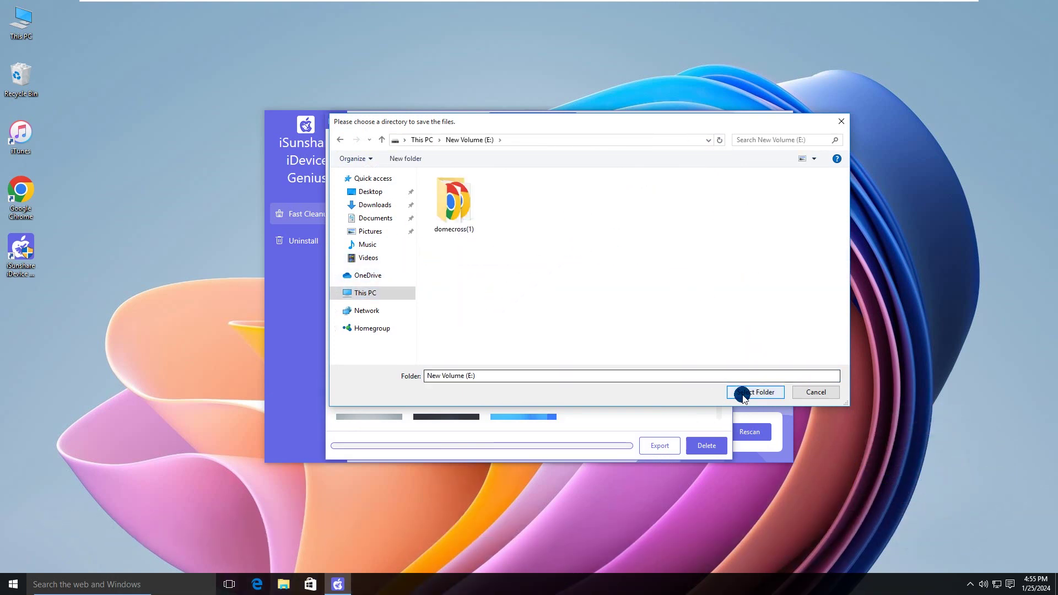
left_click(761, 391)
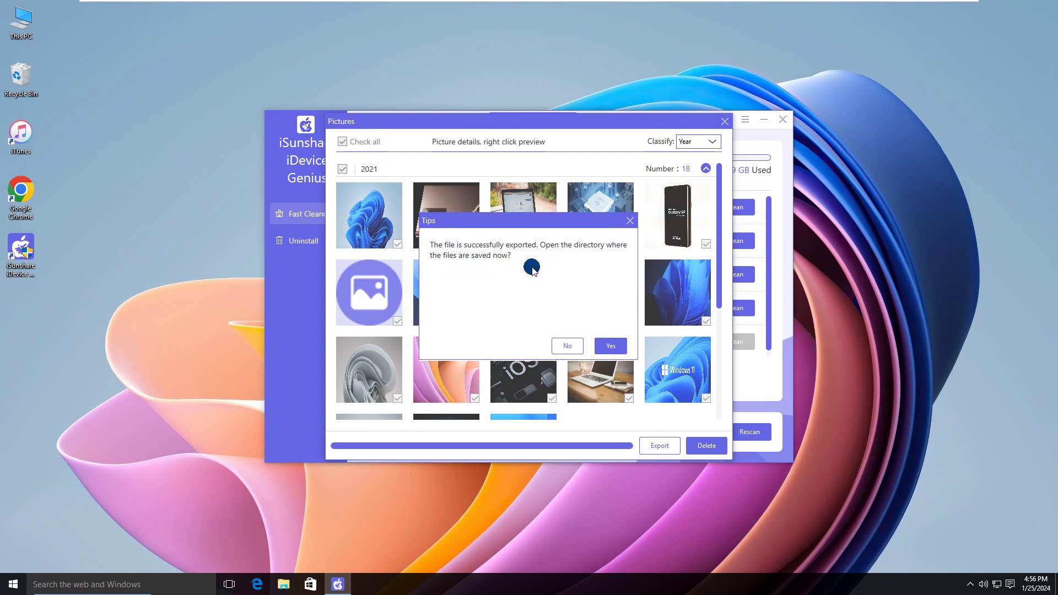
left_click(609, 347)
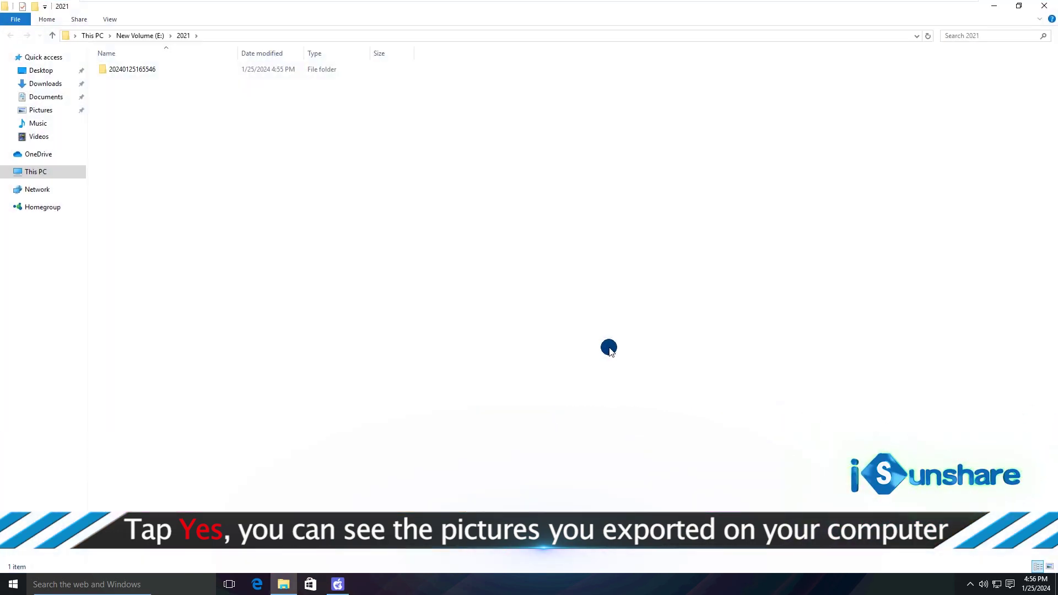
double_click(146, 71)
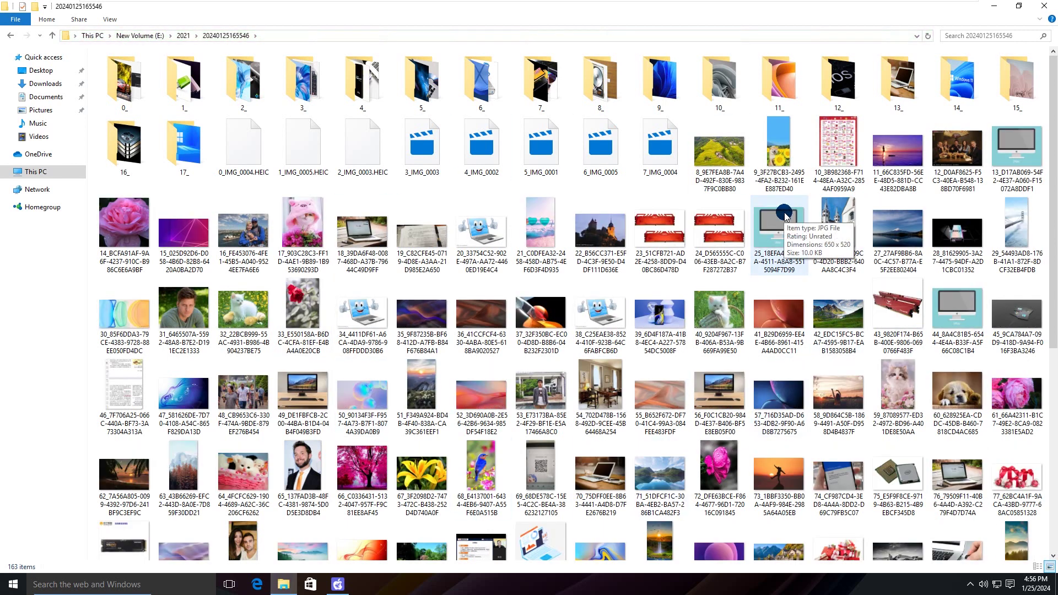
left_click(1044, 5)
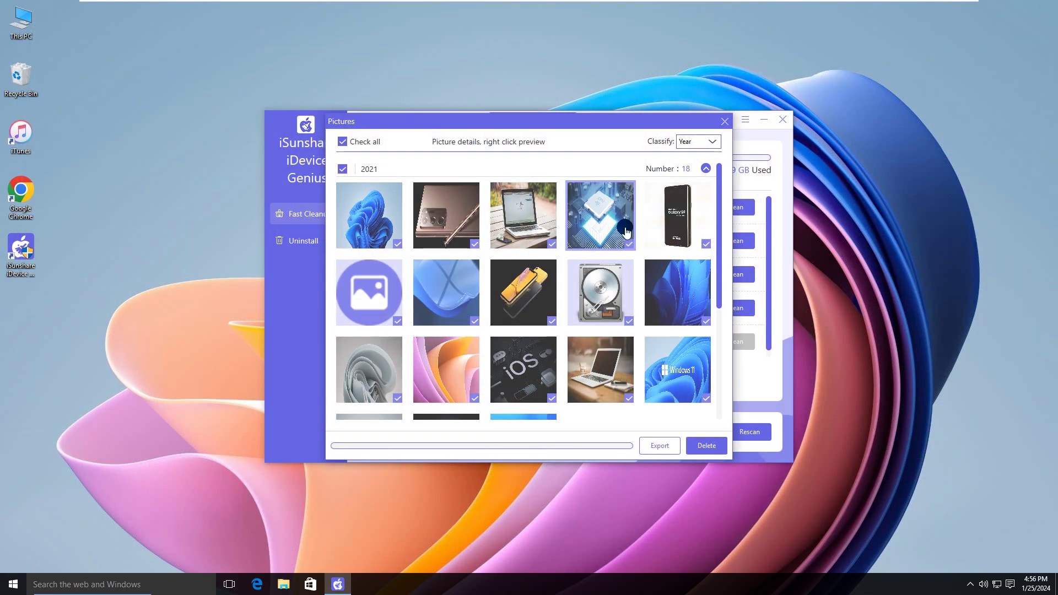
left_click(725, 121)
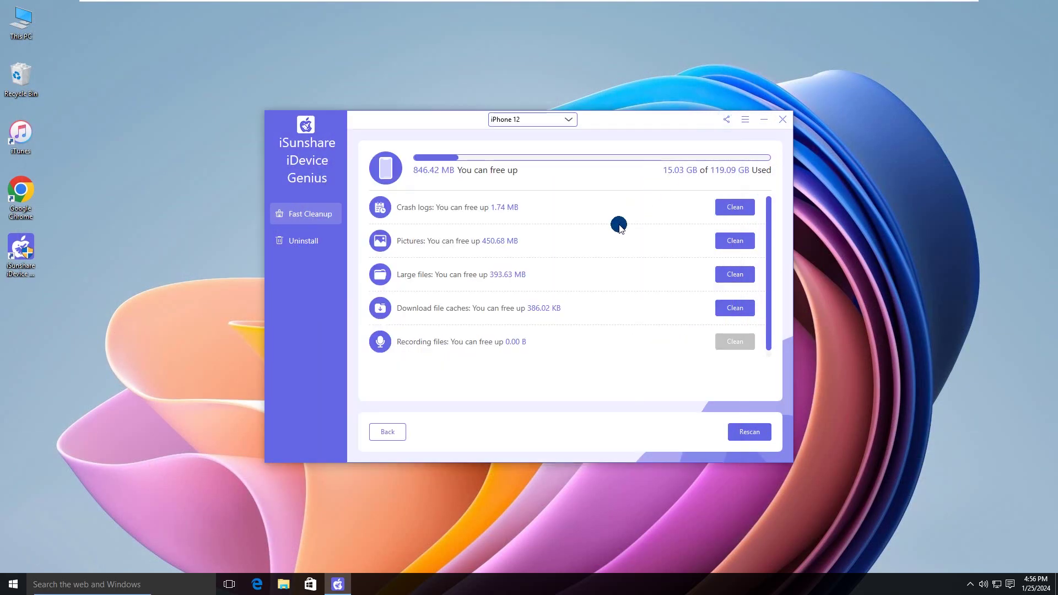